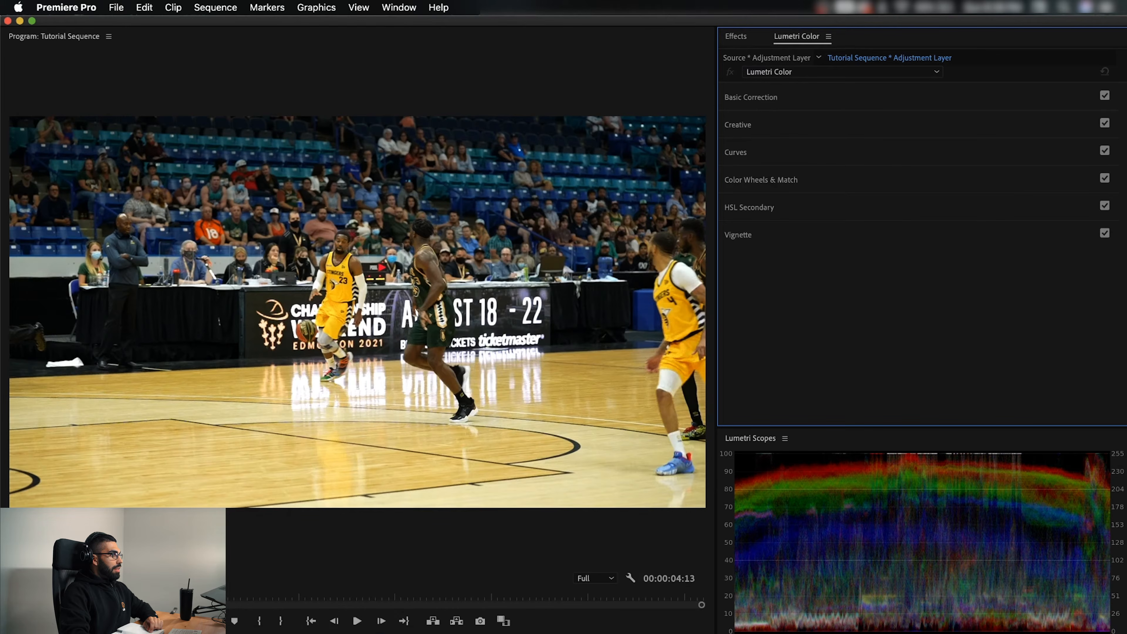
Load the 2.cube LUT from the Flat (HLG3) folder as the Creative look on the first clip's adjustment layer
{"action": "left_click", "coordinate": [772, 126]}
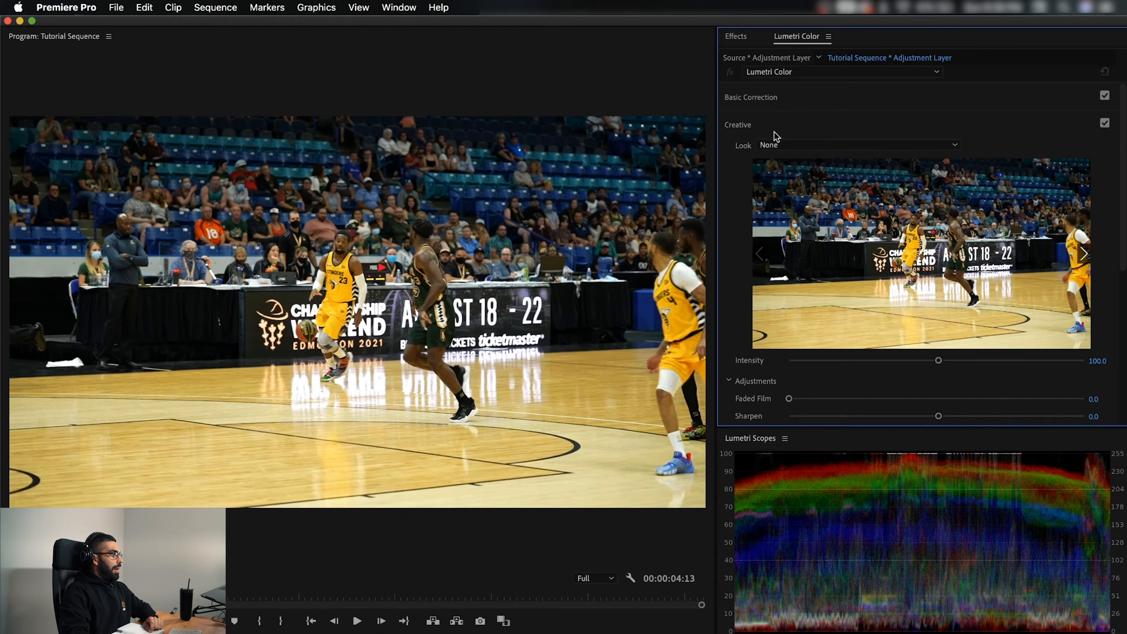
{"action": "left_click", "coordinate": [789, 146]}
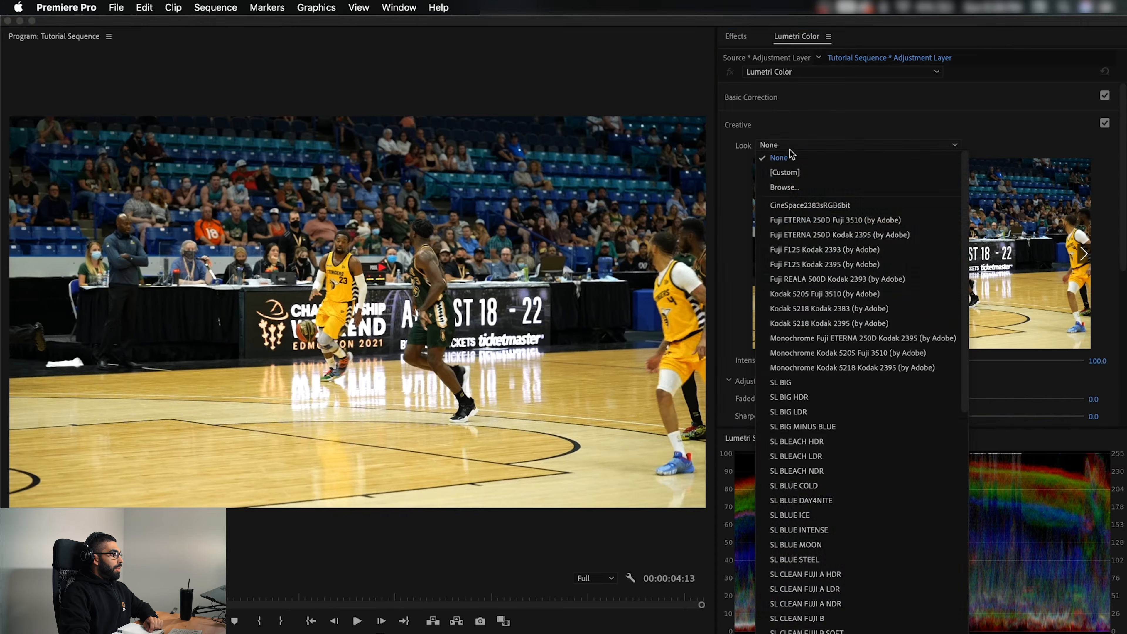
{"action": "left_click", "coordinate": [785, 188]}
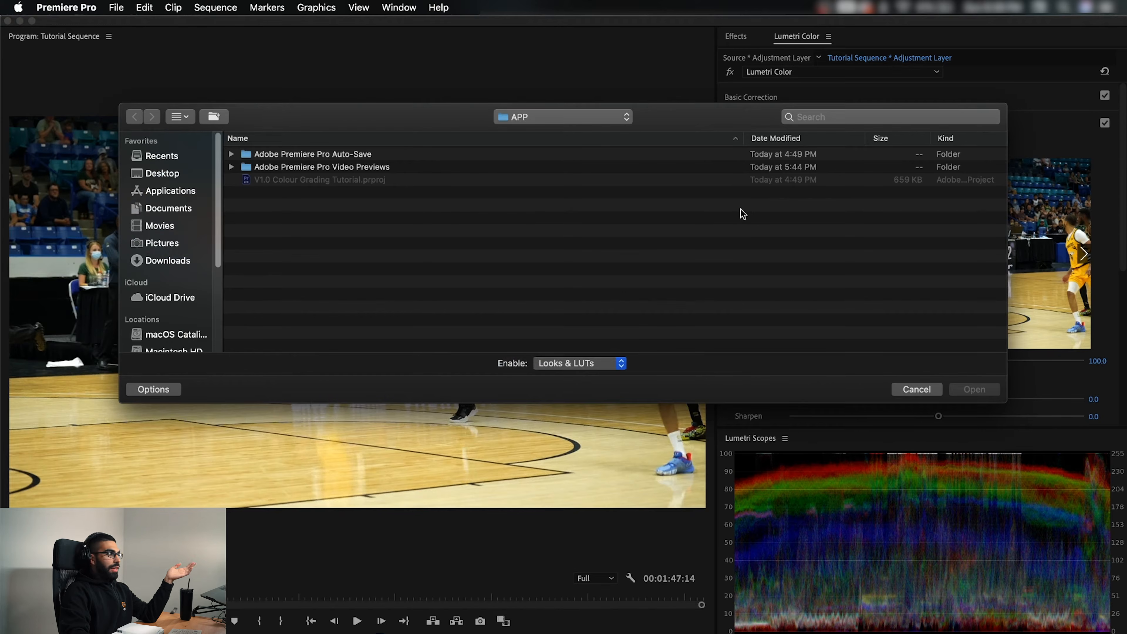
{"action": "key", "text": "super+Tab"}
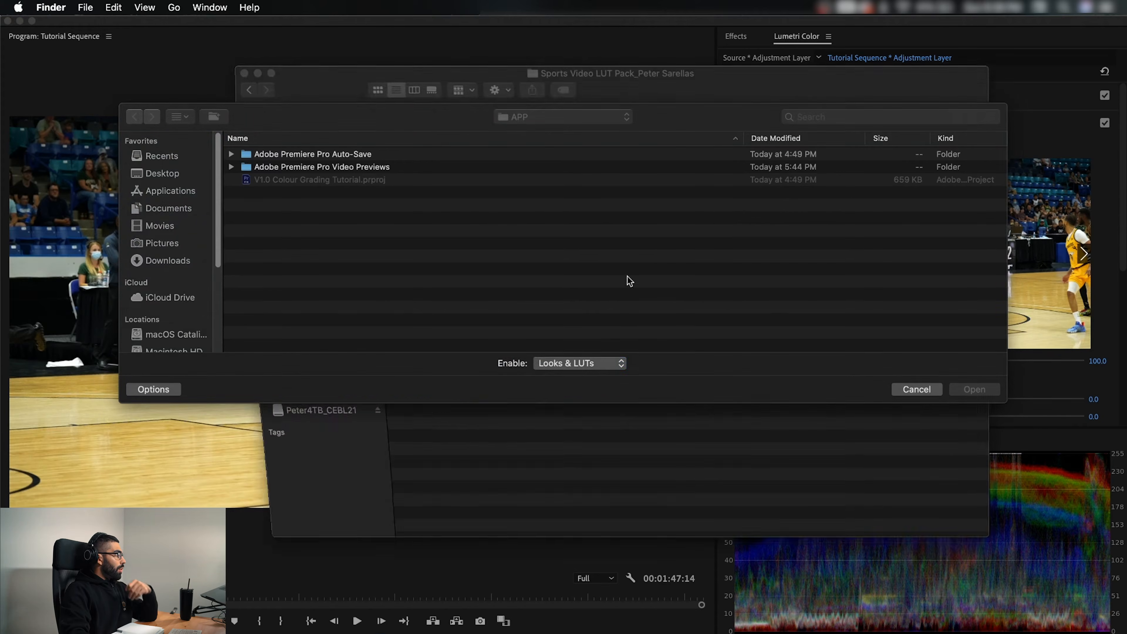
{"action": "left_click_drag", "start_coordinate": [340, 90], "coordinate": [498, 107]}
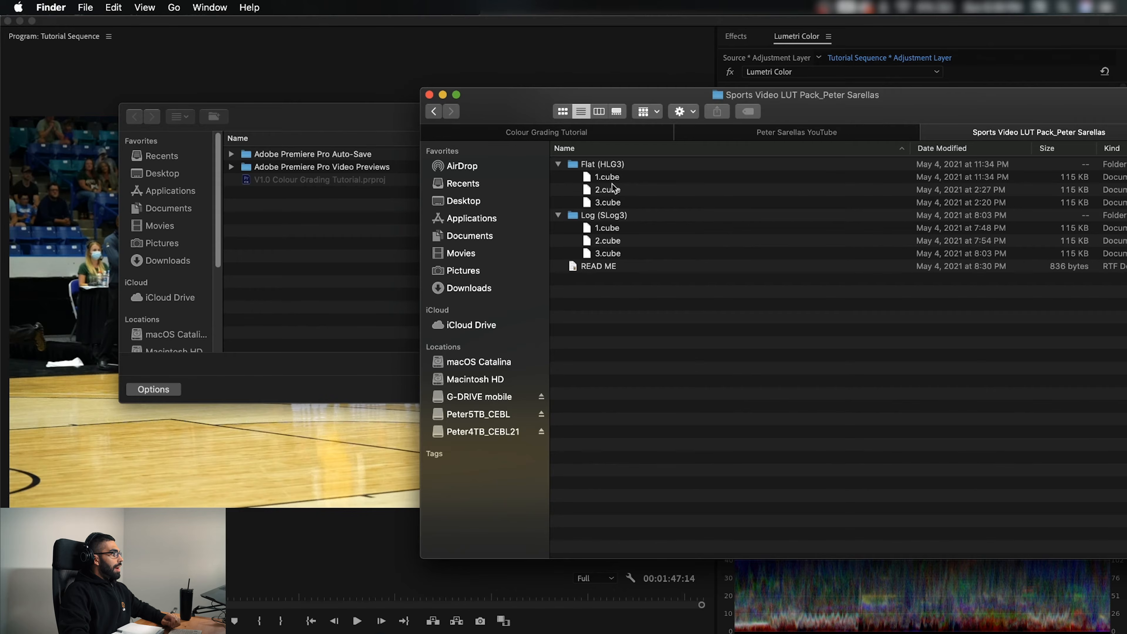
{"action": "left_click", "coordinate": [606, 189]}
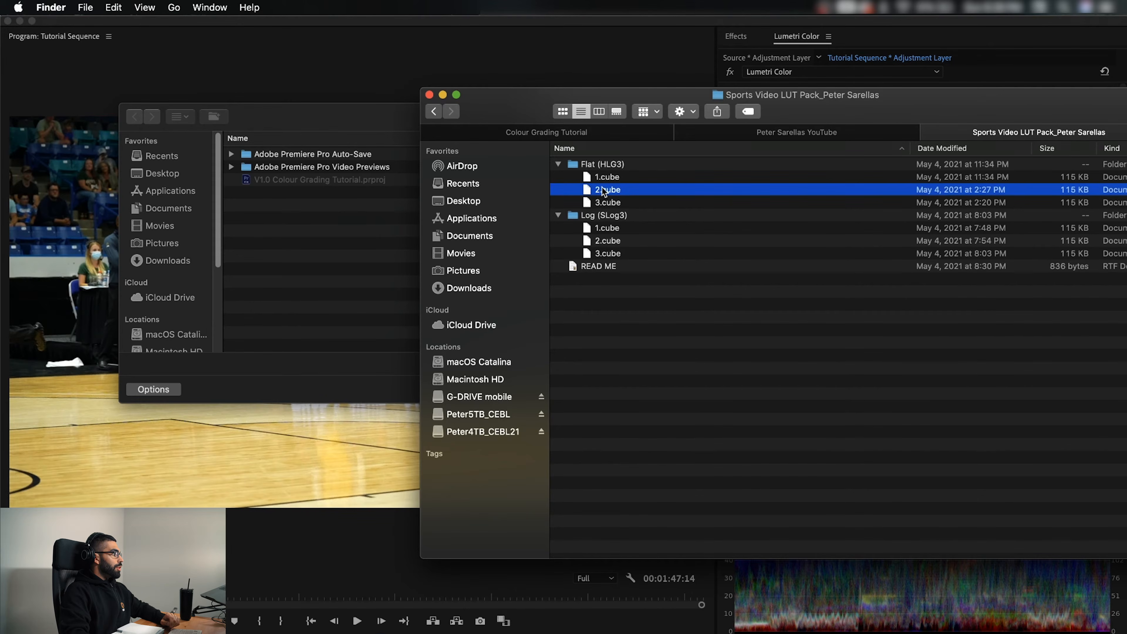
{"action": "left_click_drag", "start_coordinate": [283, 262], "coordinate": [283, 263]}
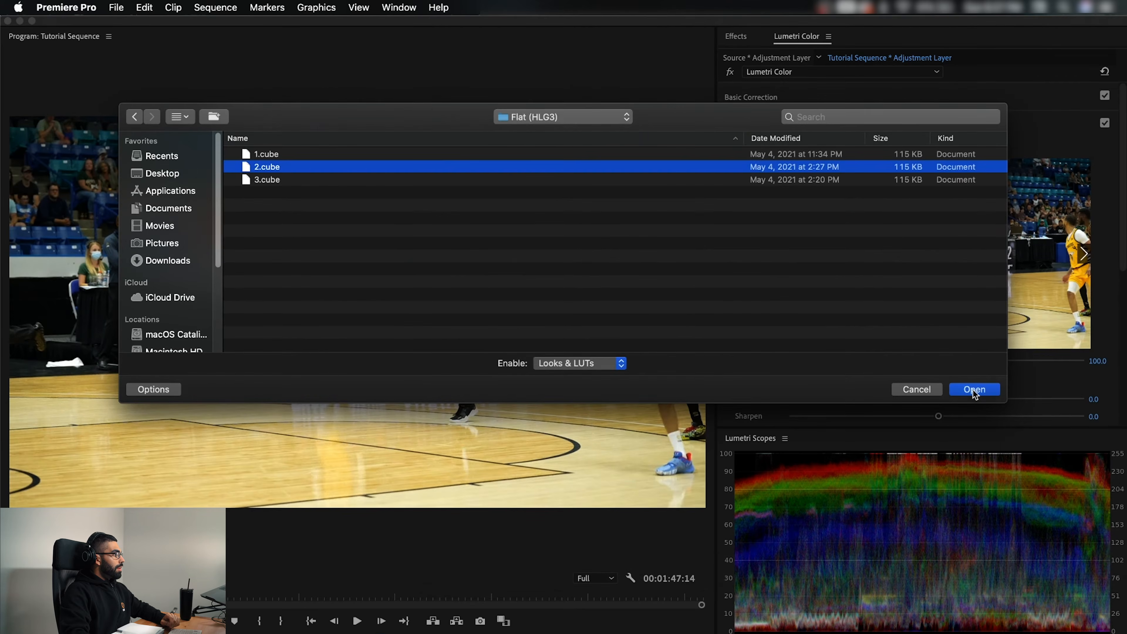
{"action": "left_click", "coordinate": [973, 389]}
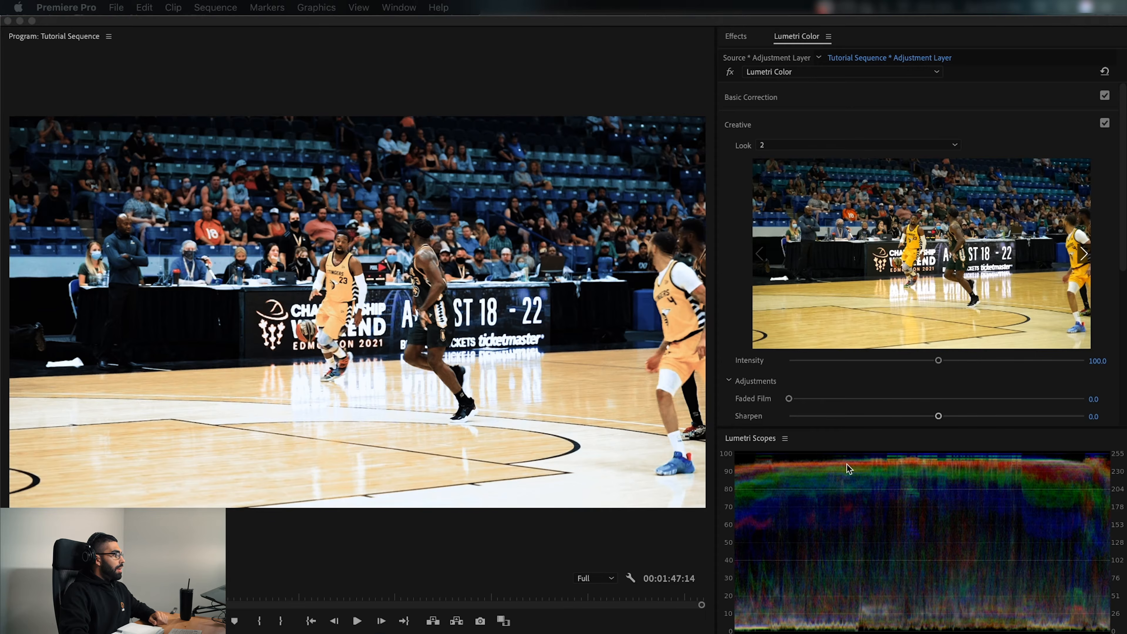
In Basic Correction, set exposure to -0.8, contrast to 16.6 and shadows to 42.0
{"action": "left_click", "coordinate": [823, 126]}
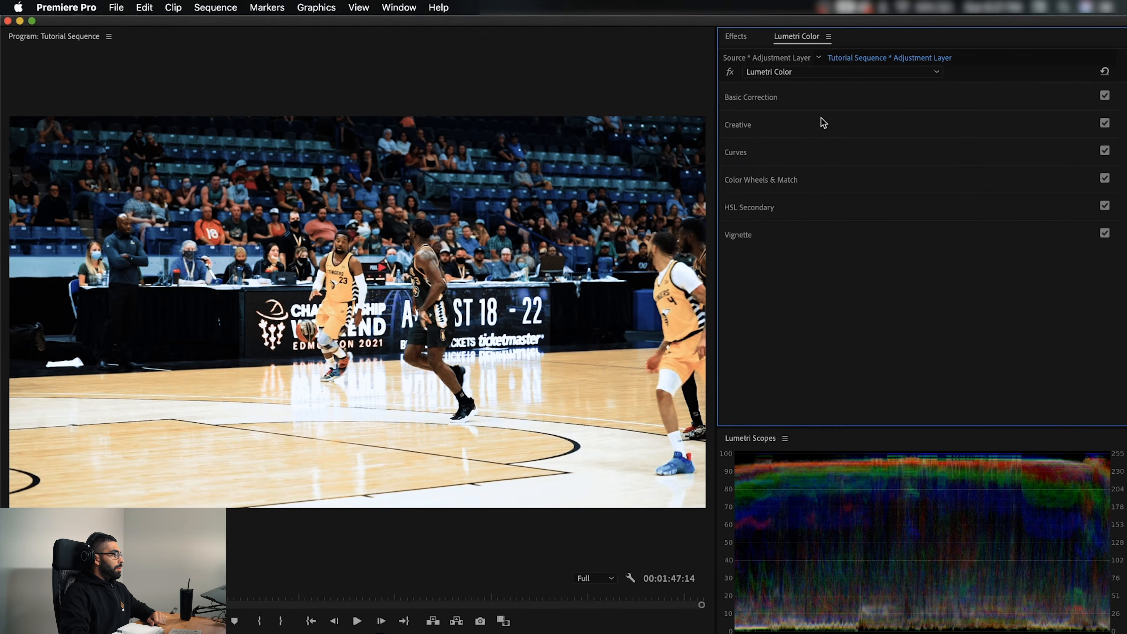
{"action": "left_click", "coordinate": [826, 99]}
{"action": "left_click_drag", "start_coordinate": [937, 229], "coordinate": [1005, 280]}
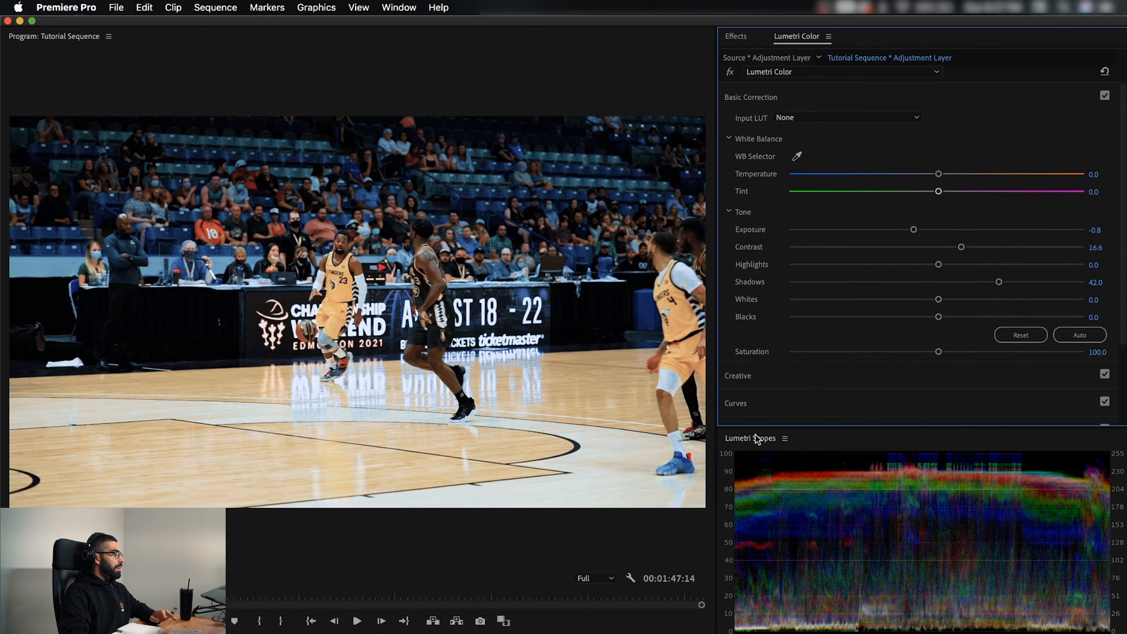
Add red, yellow and green control points to the Hue vs Hue curve
{"action": "left_click_drag", "start_coordinate": [1122, 239], "coordinate": [1124, 320]}
{"action": "left_click", "coordinate": [738, 307]}
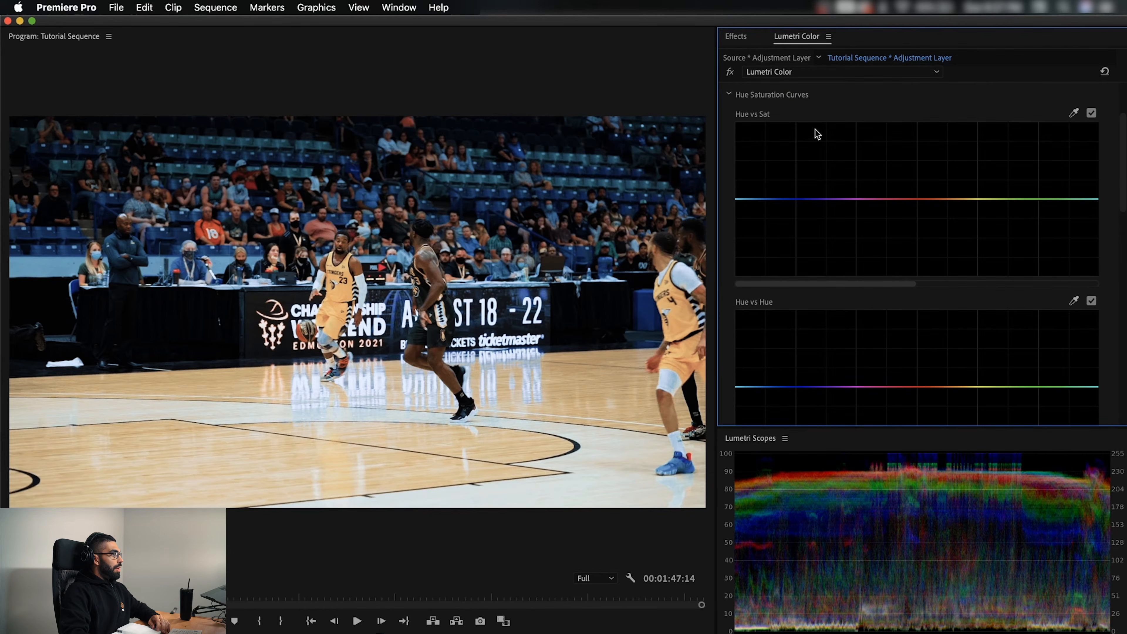
{"action": "left_click_drag", "start_coordinate": [1123, 198], "coordinate": [1124, 225]}
{"action": "left_click", "coordinate": [916, 297]}
{"action": "left_click", "coordinate": [1015, 297]}
{"action": "left_click_drag", "start_coordinate": [967, 298], "coordinate": [968, 300]}
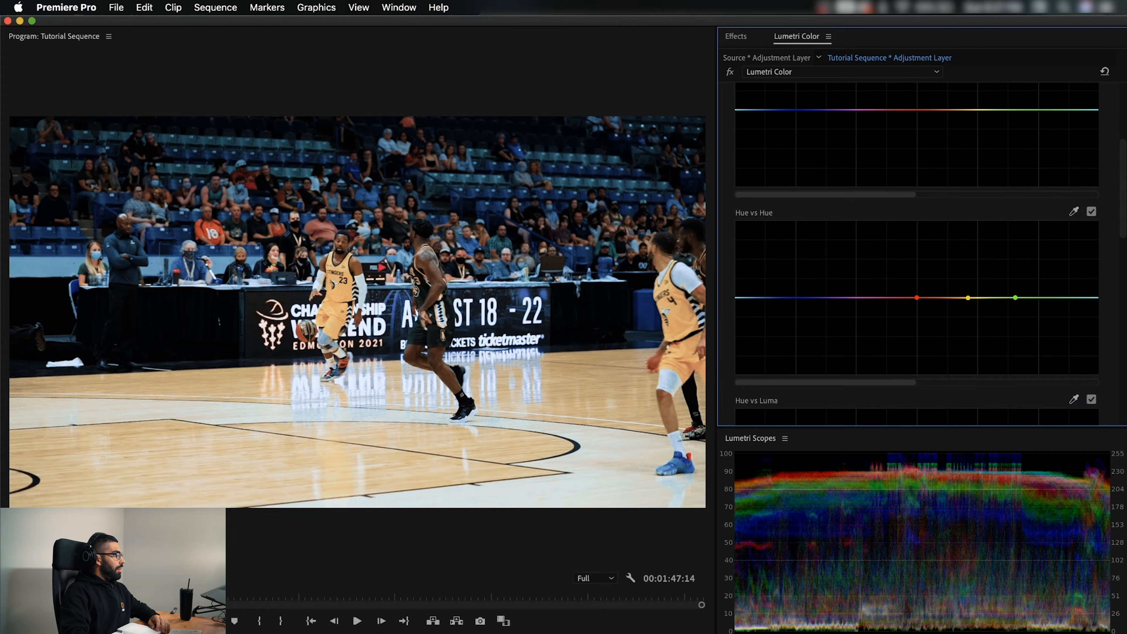
Boost the yellow saturation on the Hue vs Sat curve, anchoring it with control points in the red and green ranges
{"action": "scroll", "coordinate": [1124, 225], "scroll_direction": "up", "scroll_amount": 1}
{"action": "scroll", "coordinate": [1124, 224], "scroll_direction": "up", "scroll_amount": 5}
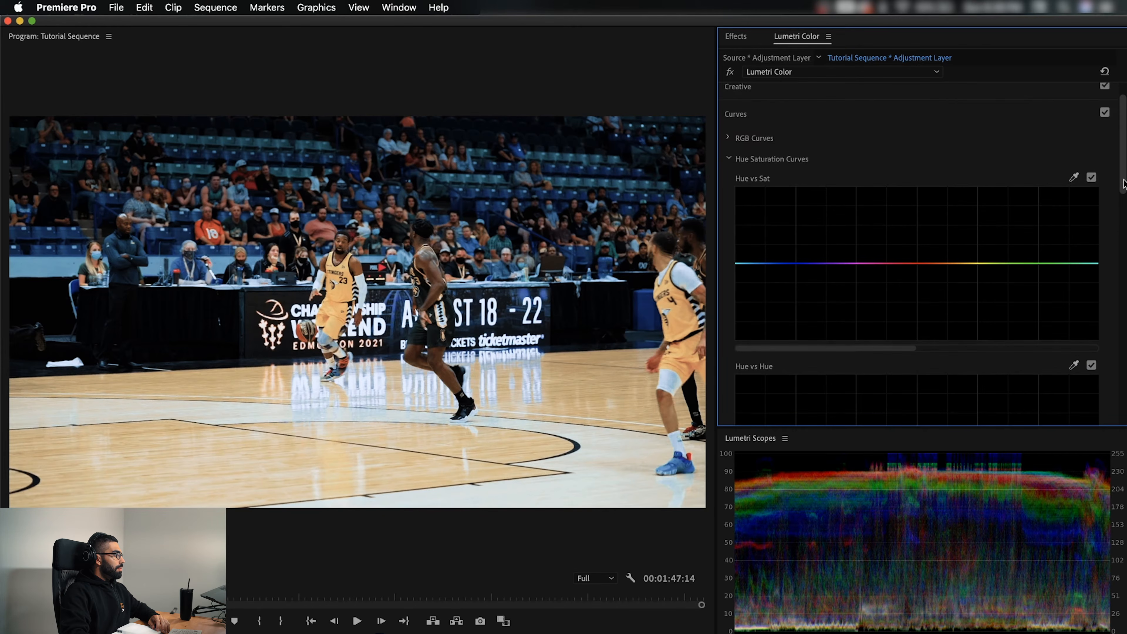
{"action": "left_click", "coordinate": [929, 264]}
{"action": "left_click", "coordinate": [1020, 262]}
{"action": "left_click_drag", "start_coordinate": [974, 263], "coordinate": [969, 222]}
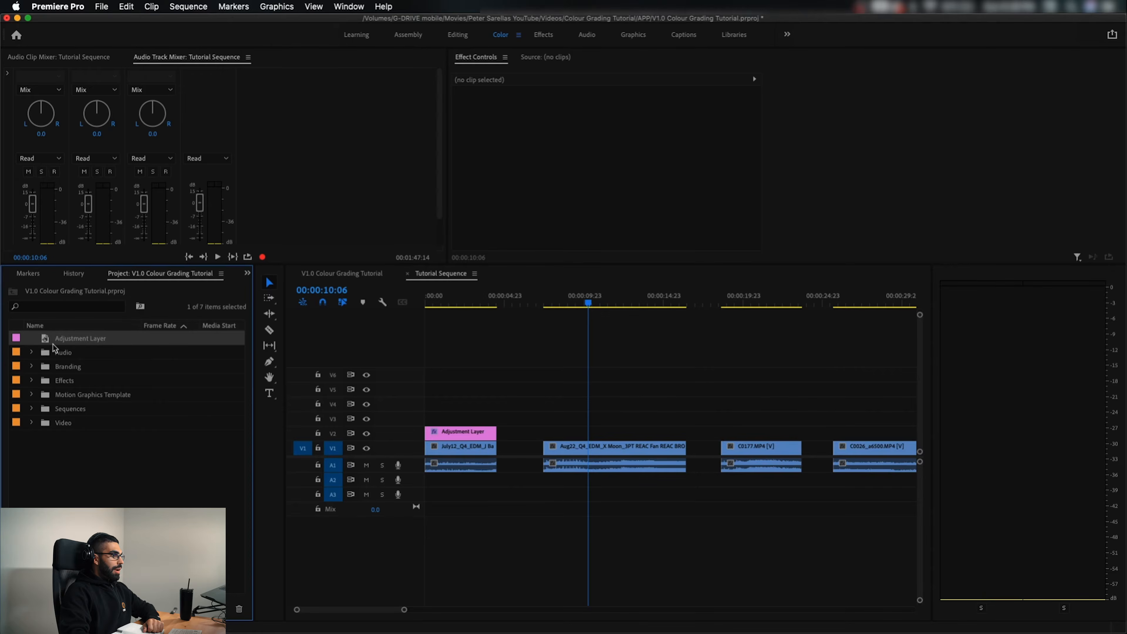
Place an adjustment layer on V2 over the second clip and search the effects for the LUT creator's presets
{"action": "left_click_drag", "start_coordinate": [47, 344], "coordinate": [684, 431]}
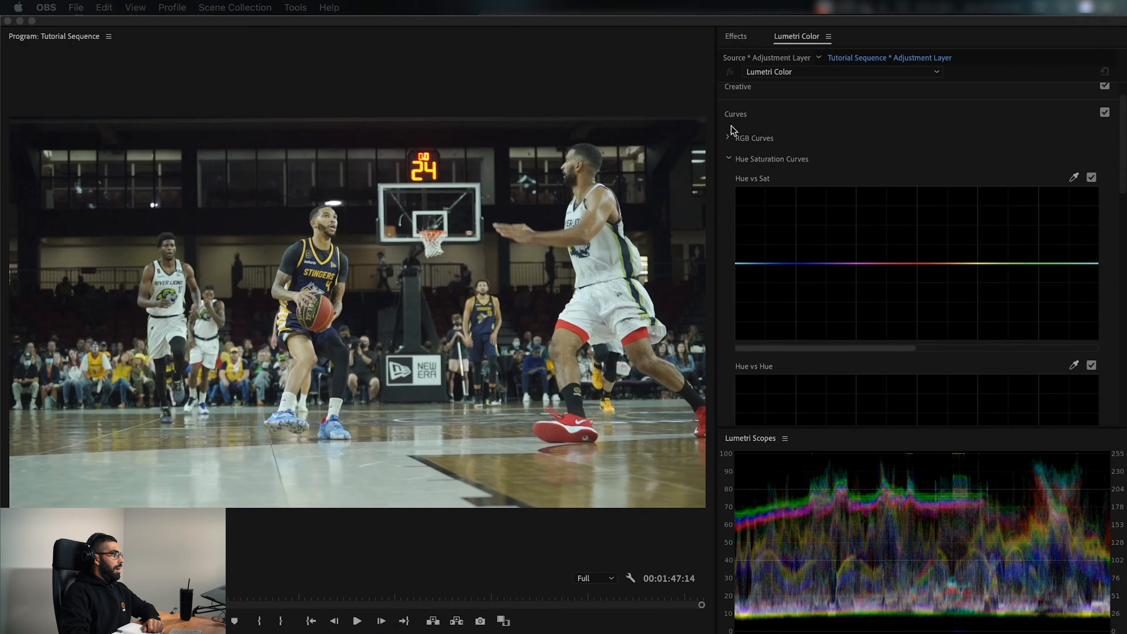
{"action": "left_click", "coordinate": [743, 118]}
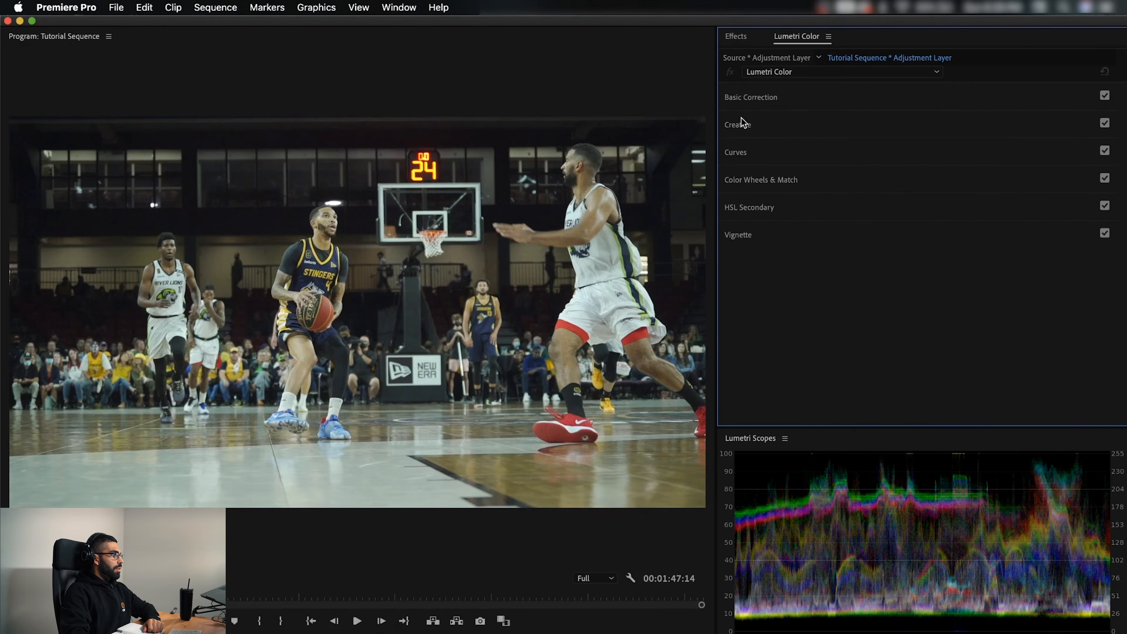
{"action": "left_click", "coordinate": [737, 38]}
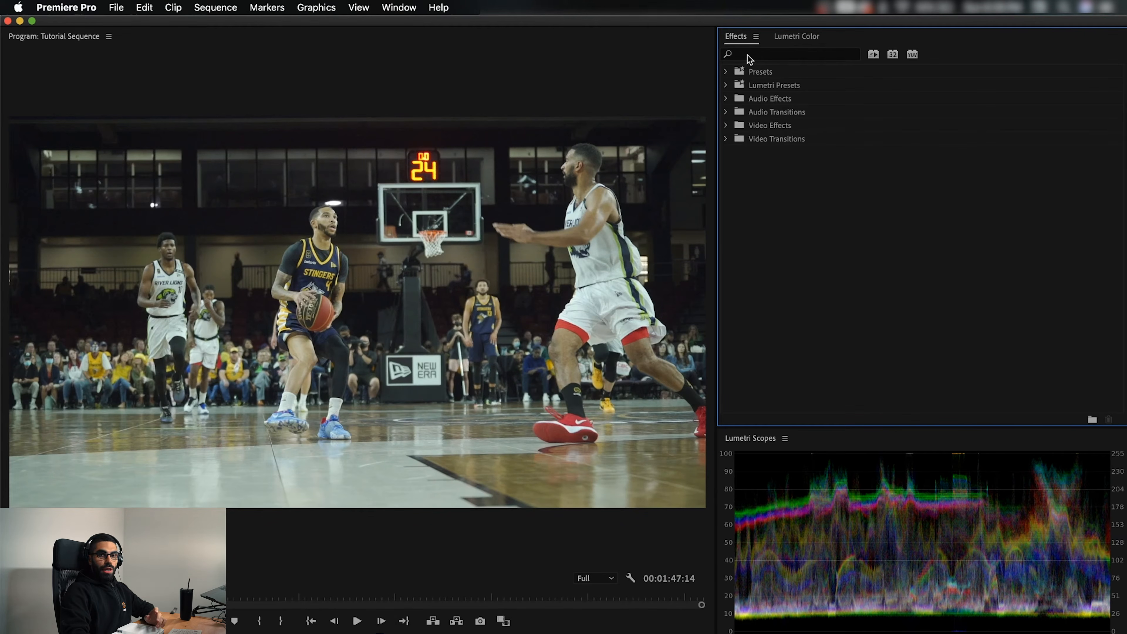
{"action": "left_click", "coordinate": [747, 55]}
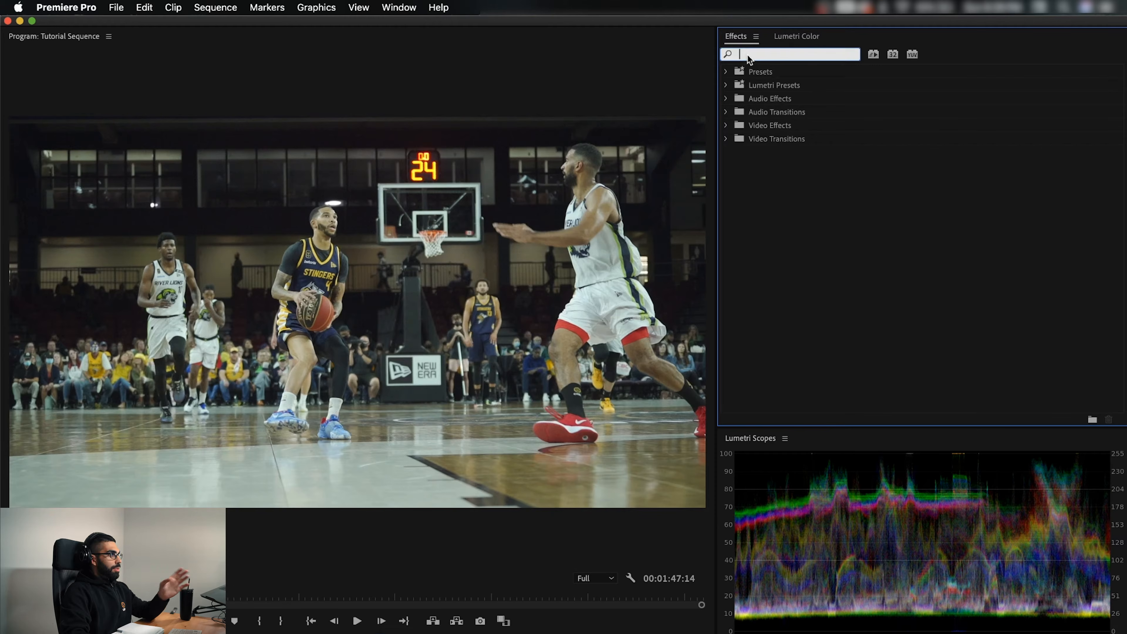
{"action": "type", "text": "peter"}
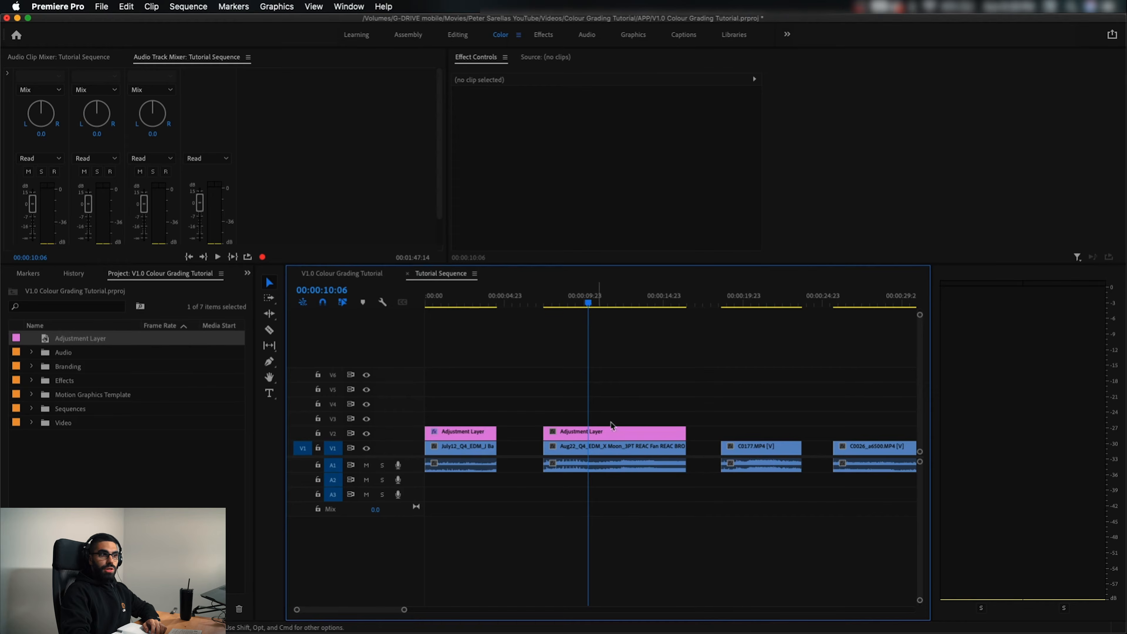
Set up a new preset from the Lumetri Color effect on the first clip's adjustment layer
{"action": "left_click", "coordinate": [629, 433]}
{"action": "scroll", "coordinate": [569, 221], "scroll_direction": "down", "scroll_amount": 3}
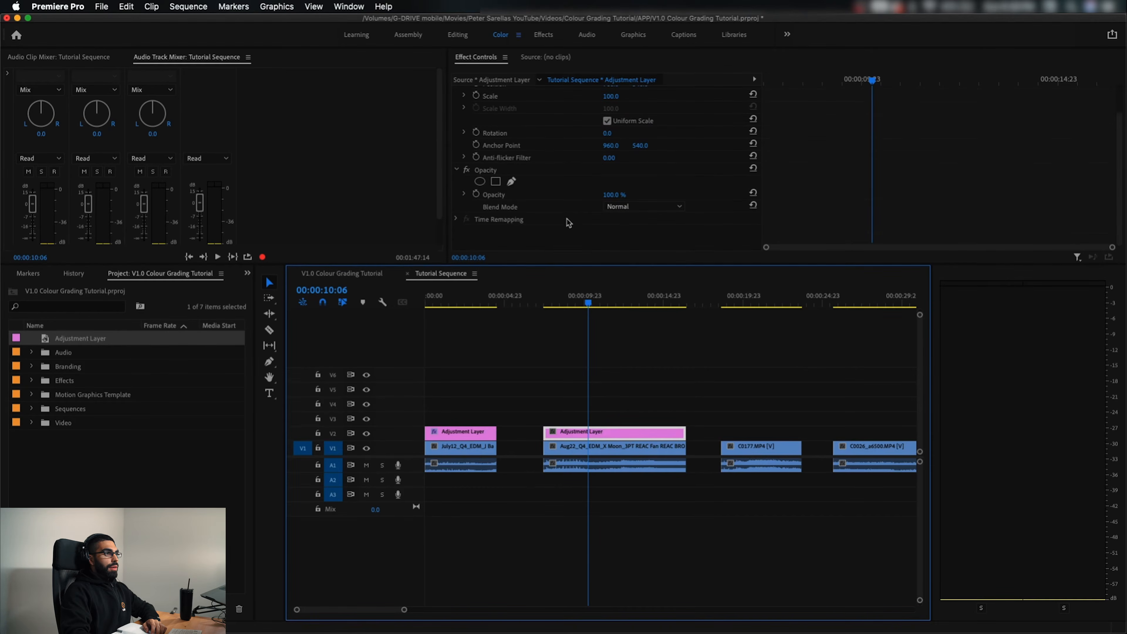
{"action": "left_click", "coordinate": [461, 431]}
{"action": "left_click", "coordinate": [464, 297]}
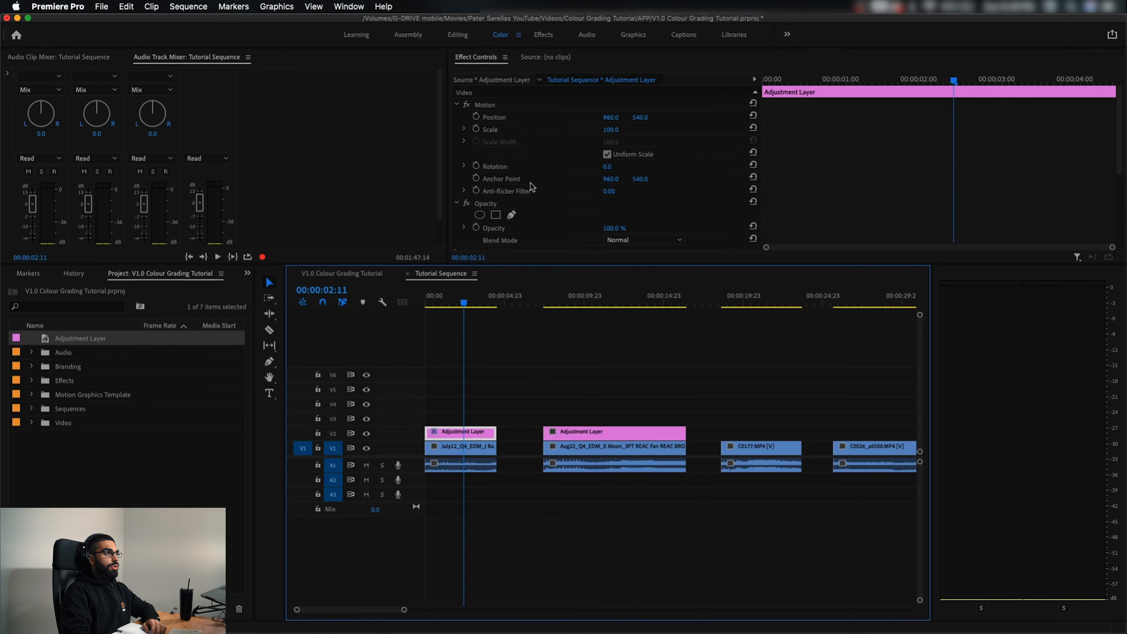
{"action": "scroll", "coordinate": [546, 188], "scroll_direction": "down", "scroll_amount": 3}
{"action": "left_click", "coordinate": [511, 135]}
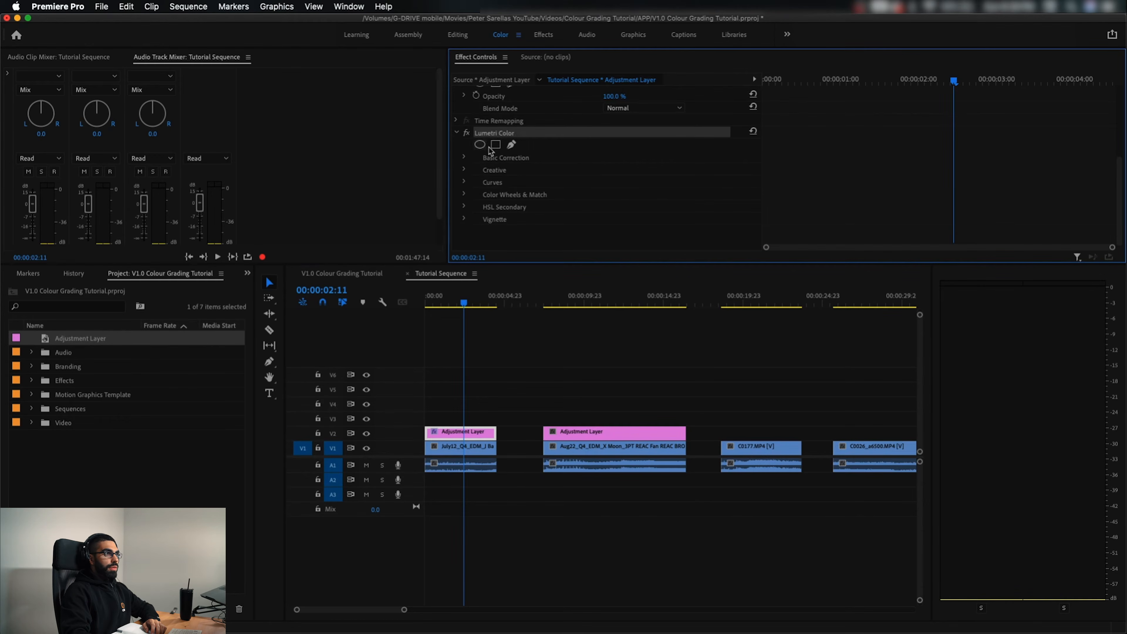
{"action": "right_click", "coordinate": [499, 135]}
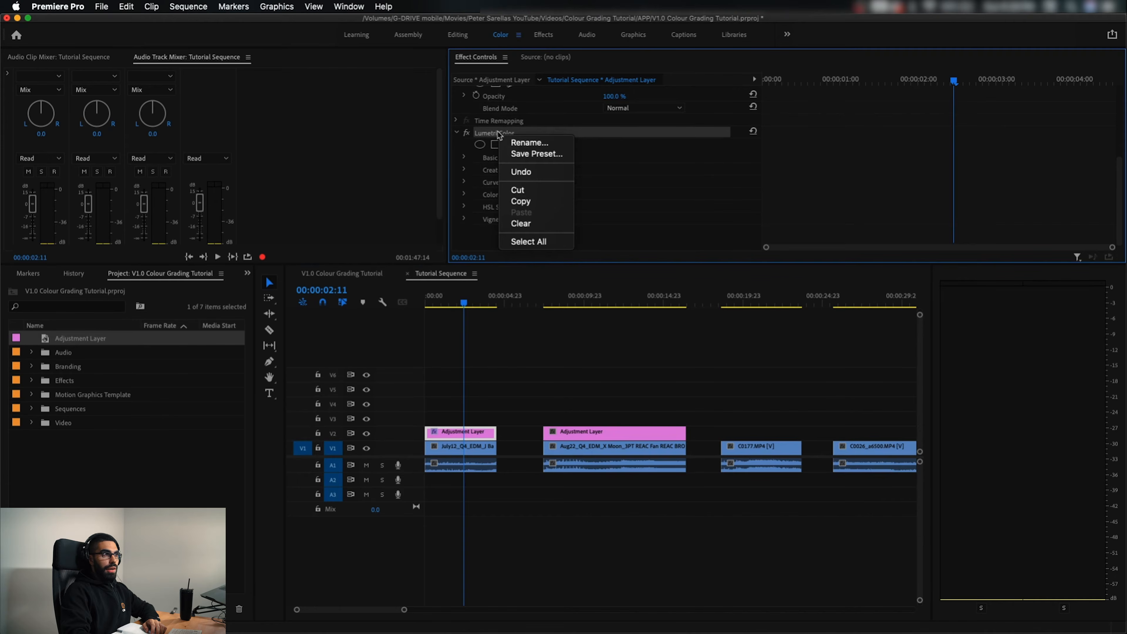
{"action": "left_click", "coordinate": [522, 154]}
{"action": "type", "text": "L"}
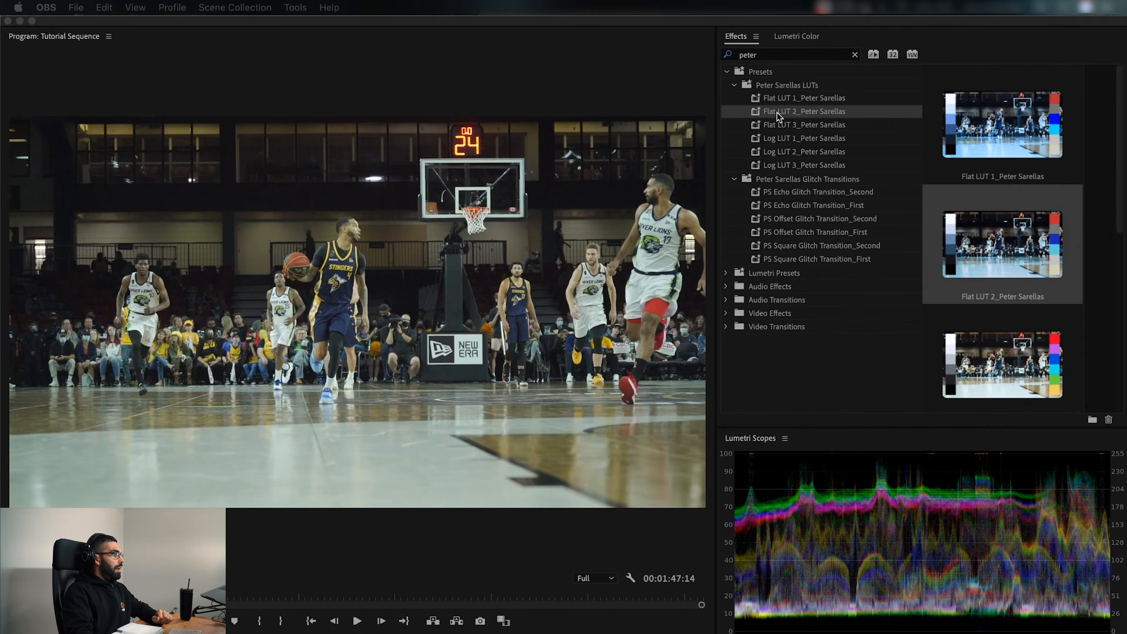
Apply the Flat LUT 3 preset to the adjustment layer over the second clip
{"action": "left_click_drag", "start_coordinate": [778, 113], "coordinate": [1003, 116]}
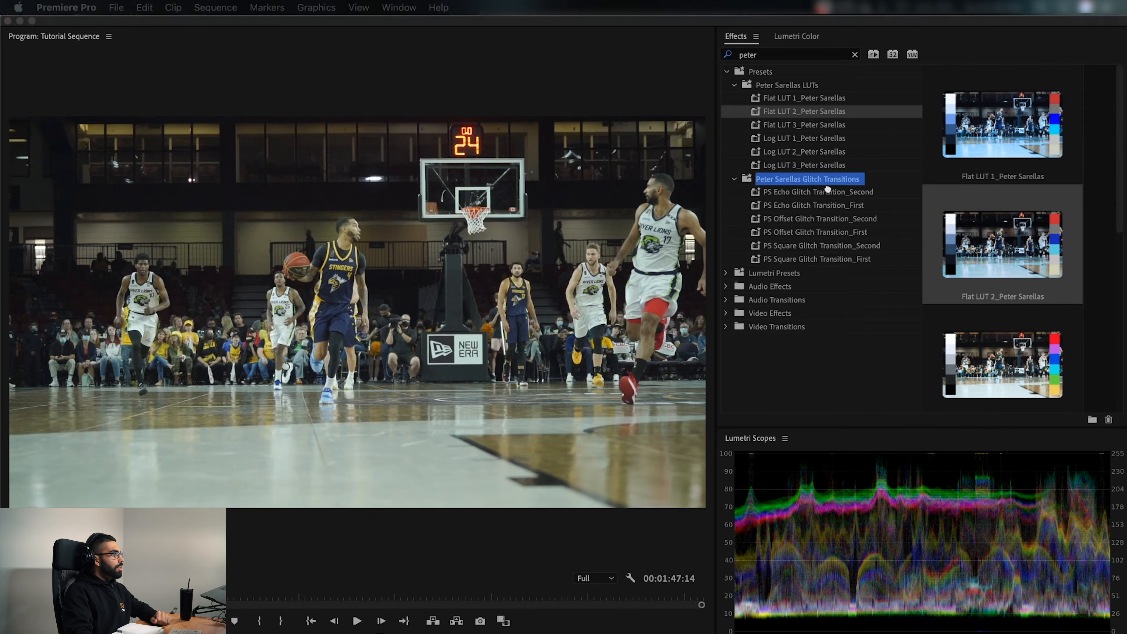
{"action": "left_click", "coordinate": [783, 129]}
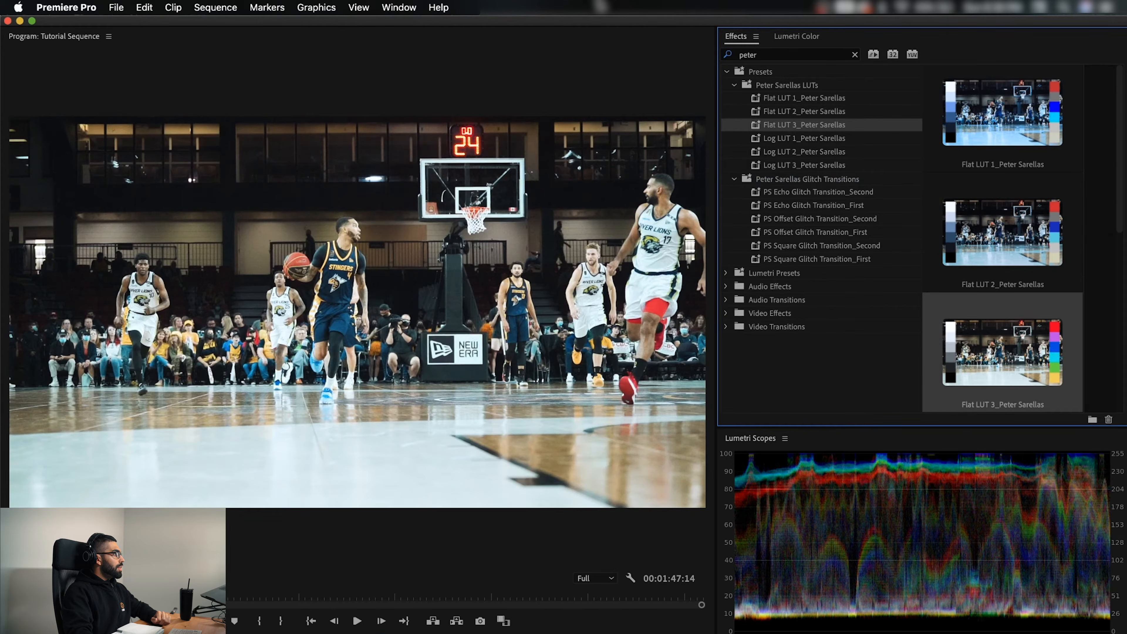
In the second clip's Basic Correction, set exposure to -0.8, contrast to 16.1 and shadows to 10.7, and shift the tint slightly toward magenta
{"action": "left_click", "coordinate": [798, 38]}
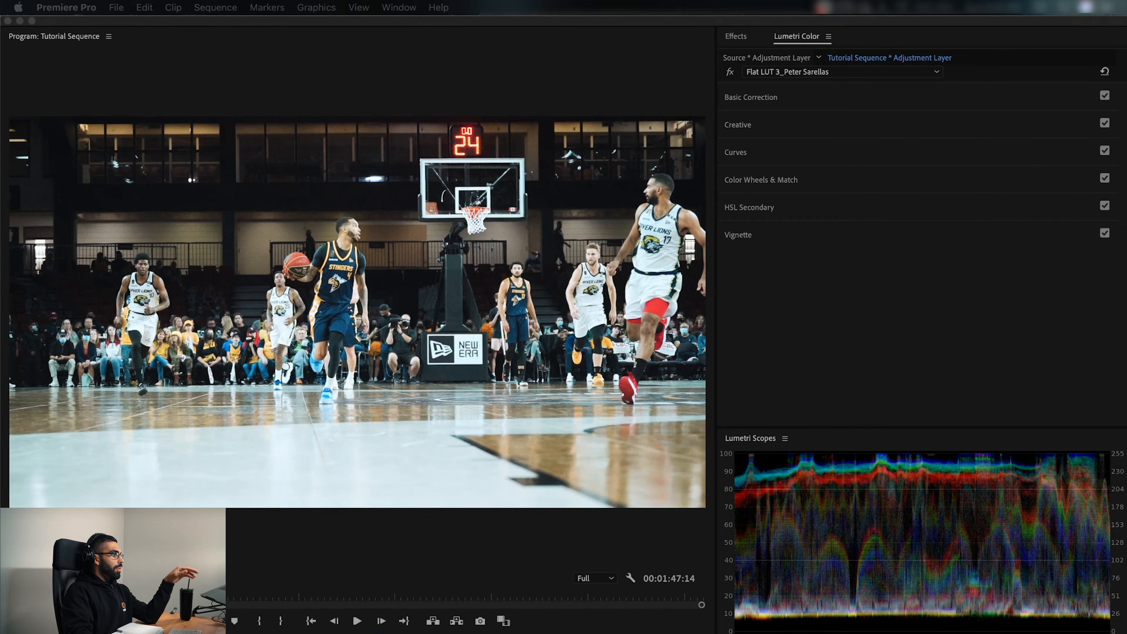
{"action": "left_click", "coordinate": [760, 99]}
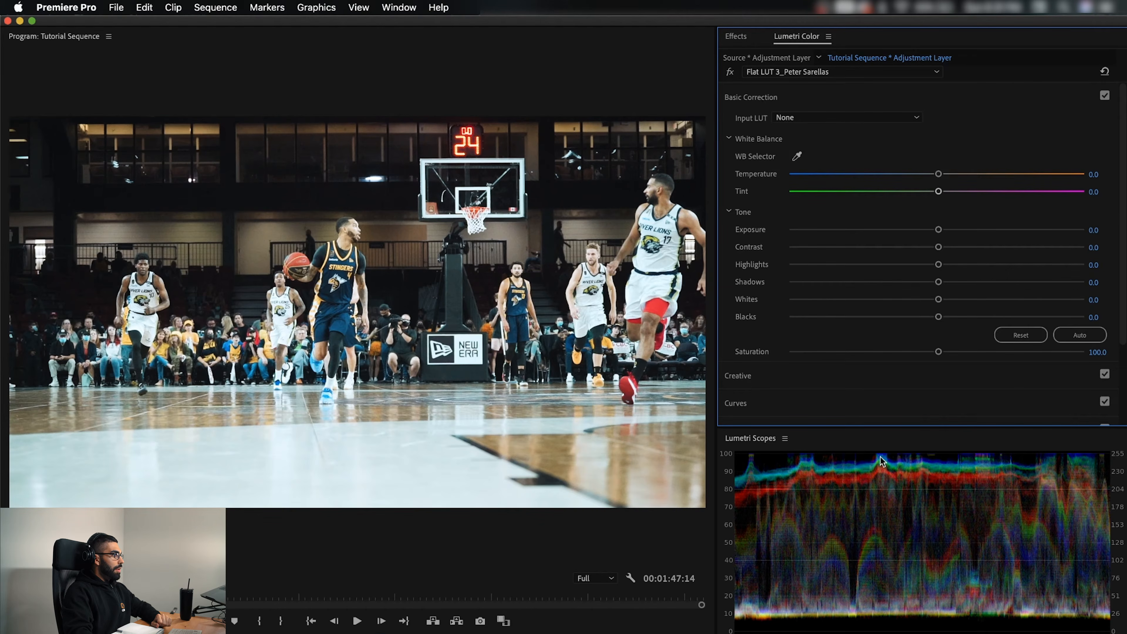
{"action": "left_click_drag", "start_coordinate": [933, 227], "coordinate": [913, 236]}
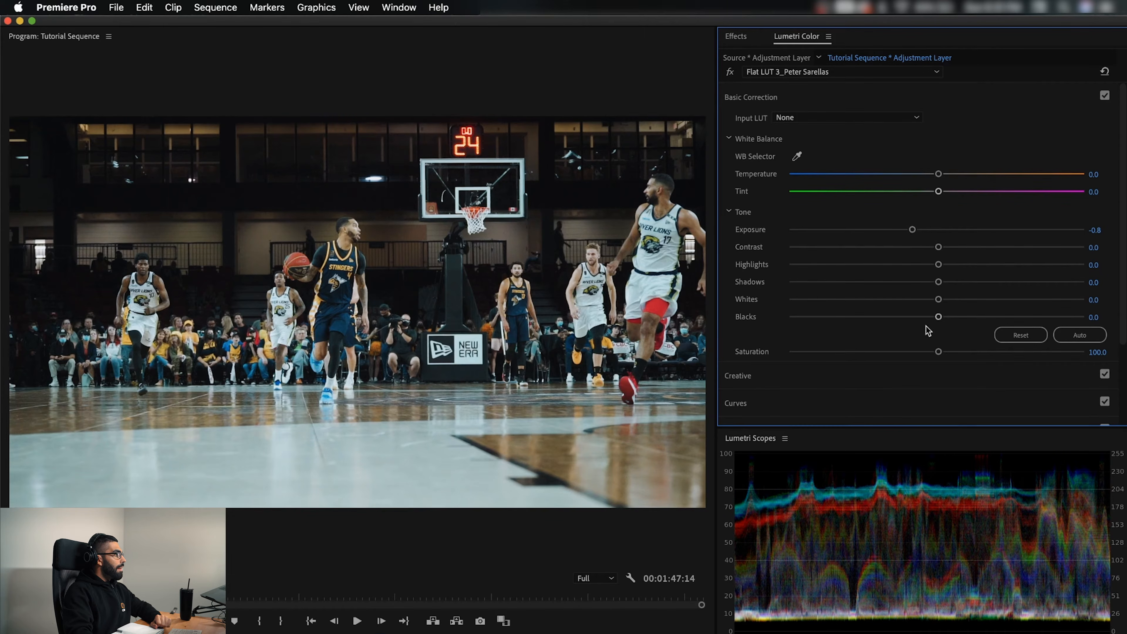
{"action": "left_click_drag", "start_coordinate": [939, 247], "coordinate": [953, 282]}
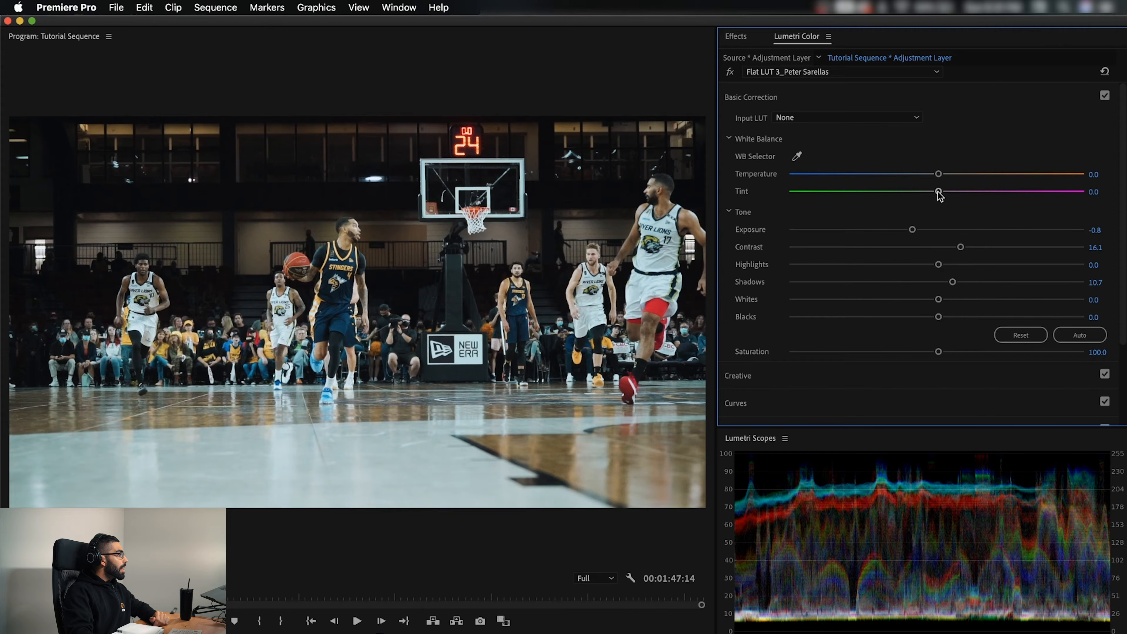
{"action": "left_click_drag", "start_coordinate": [938, 192], "coordinate": [948, 195]}
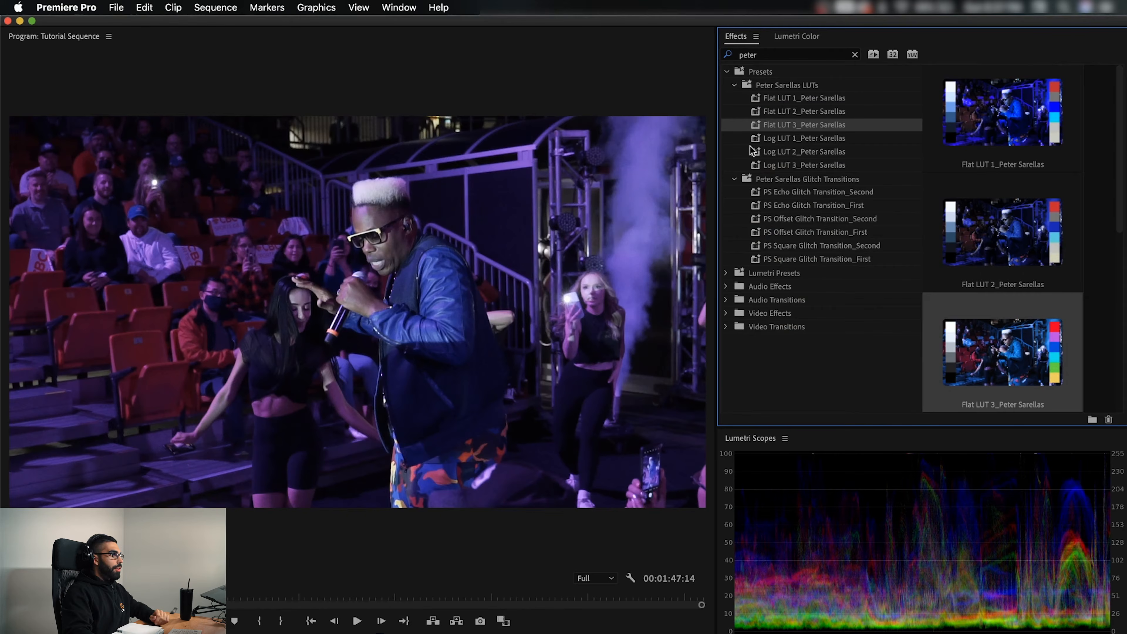
Apply the Flat LUT 3 preset to the purple-lit concert clip
{"action": "left_click", "coordinate": [761, 125]}
{"action": "left_click", "coordinate": [753, 125]}
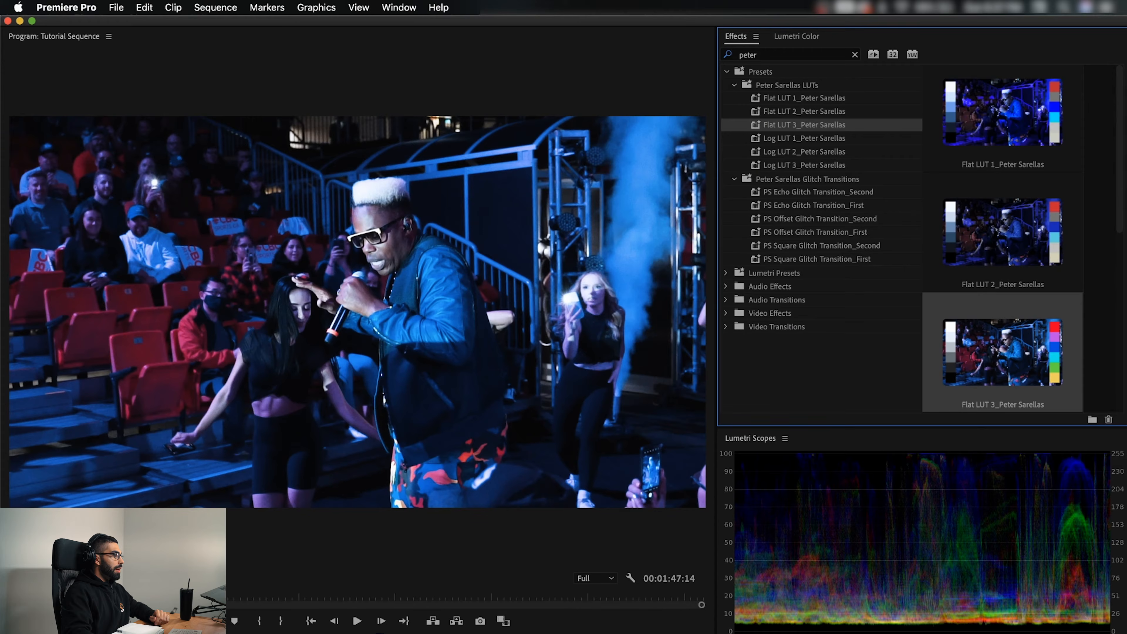
Compare the concert clip with and without the LUT by repeatedly undoing and redoing the preset
{"action": "key", "text": "super+z"}
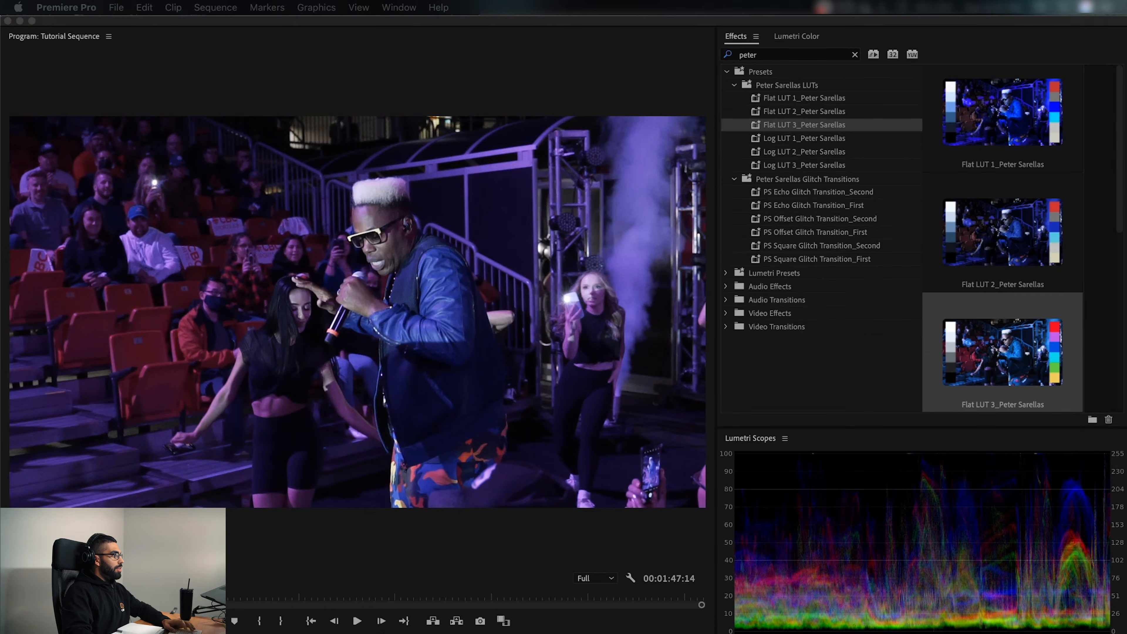
{"action": "key", "text": "super+shift+z"}
{"action": "key", "text": "super+z"}
{"action": "key", "text": "super+shift+z"}
{"action": "key", "text": "super+z"}
{"action": "key", "text": "super+shift+z"}
{"action": "key", "text": "super+z"}
{"action": "key", "text": "super+shift+z"}
{"action": "key", "text": "super+z"}
{"action": "key", "text": "super+shift+z"}
{"action": "key", "text": "super+z"}
{"action": "key", "text": "super+shift+z"}
{"action": "key", "text": "super+z"}
Clear the effects search and redo the Flat LUT 3 preset on the concert clip
{"action": "left_click", "coordinate": [855, 54]}
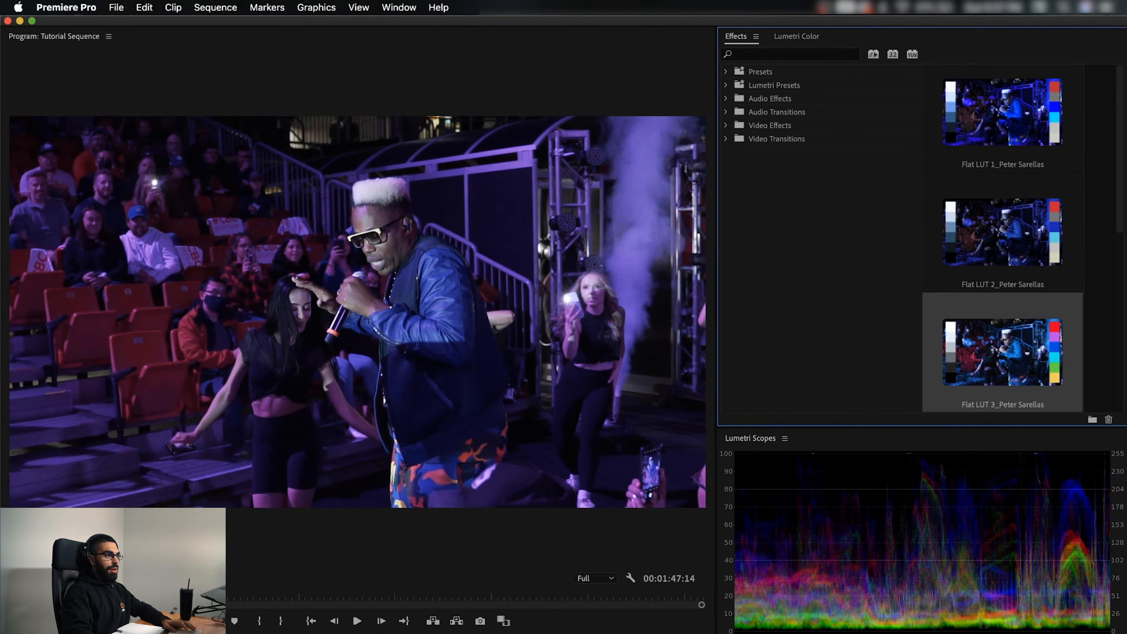
{"action": "key", "text": "super+shift+z"}
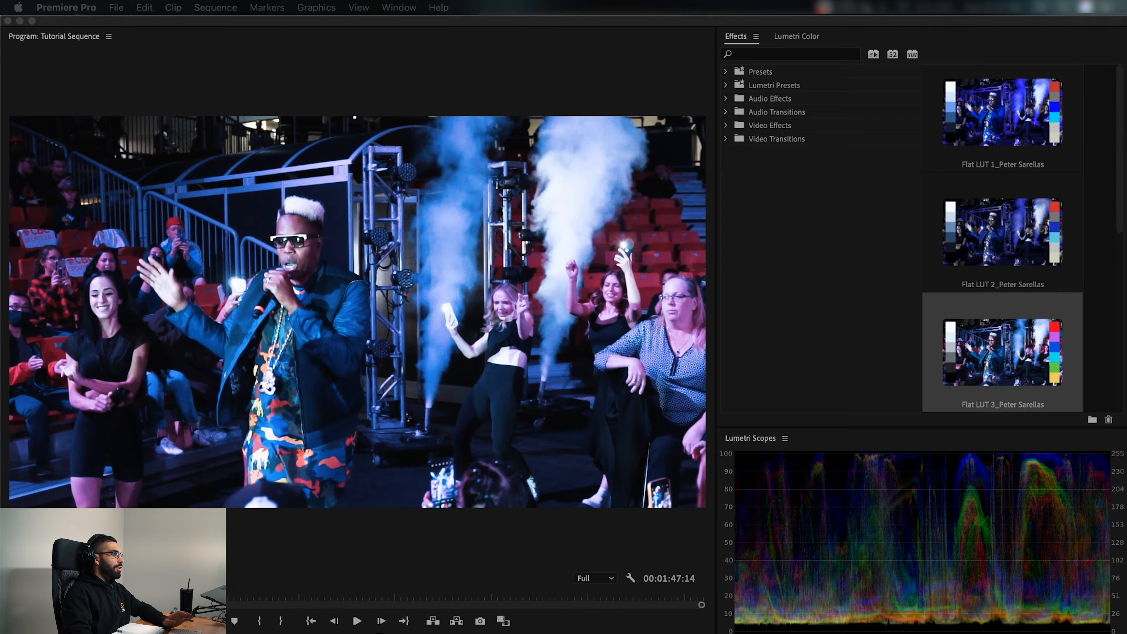
In the concert clip's Basic Correction, set highlights to -24.3 and exposure to -0.4
{"action": "left_click", "coordinate": [786, 39]}
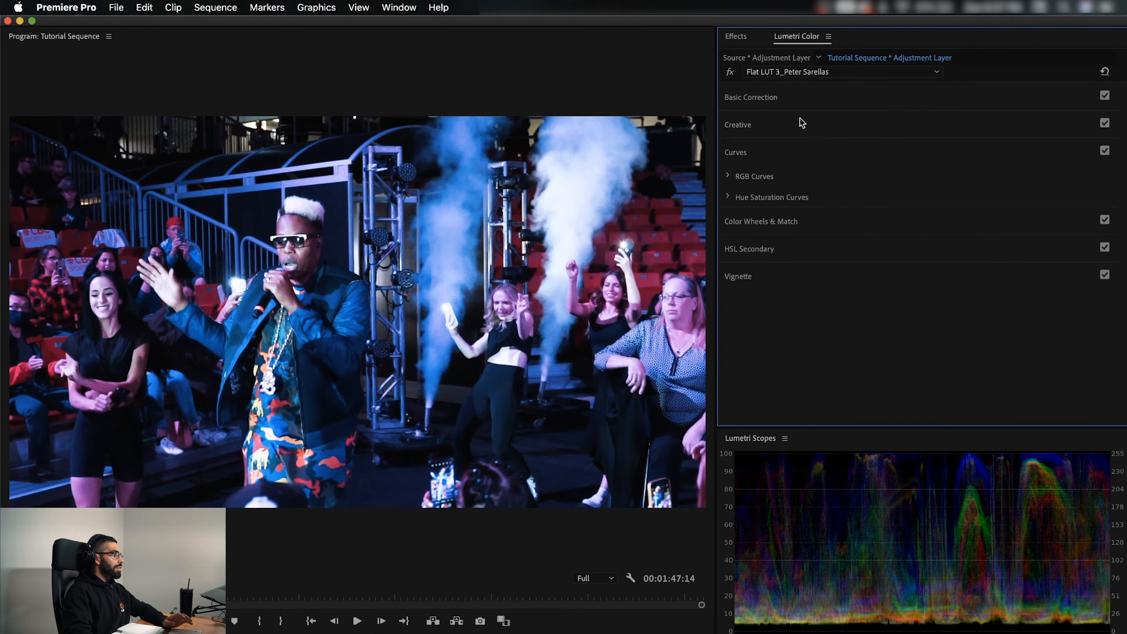
{"action": "left_click", "coordinate": [800, 103]}
{"action": "left_click_drag", "start_coordinate": [929, 267], "coordinate": [900, 265]}
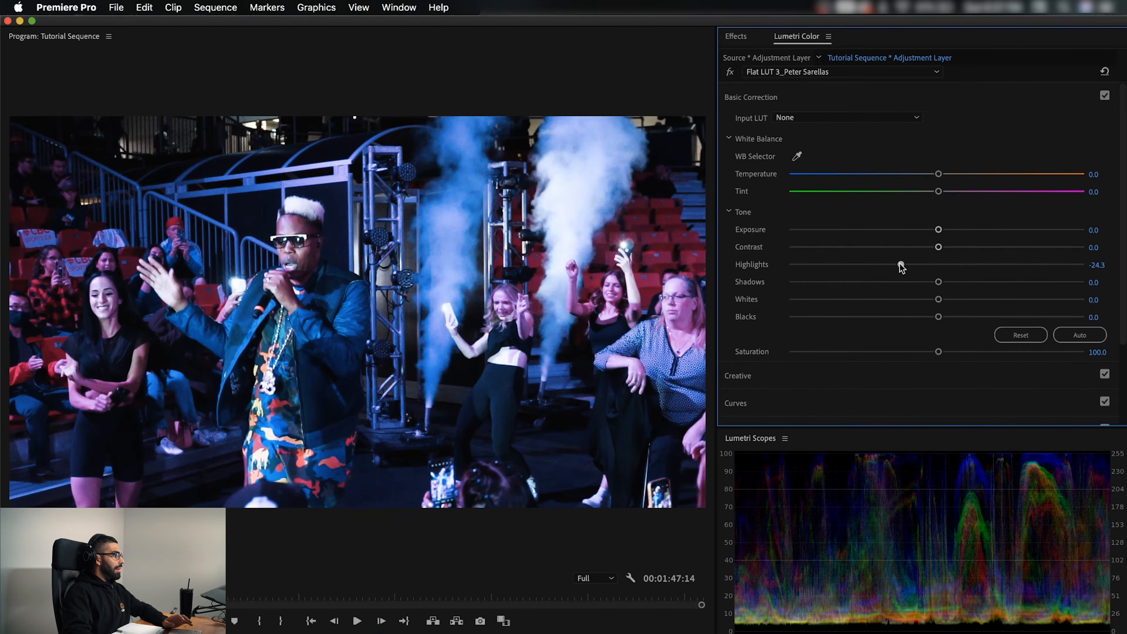
{"action": "left_click_drag", "start_coordinate": [938, 228], "coordinate": [927, 229]}
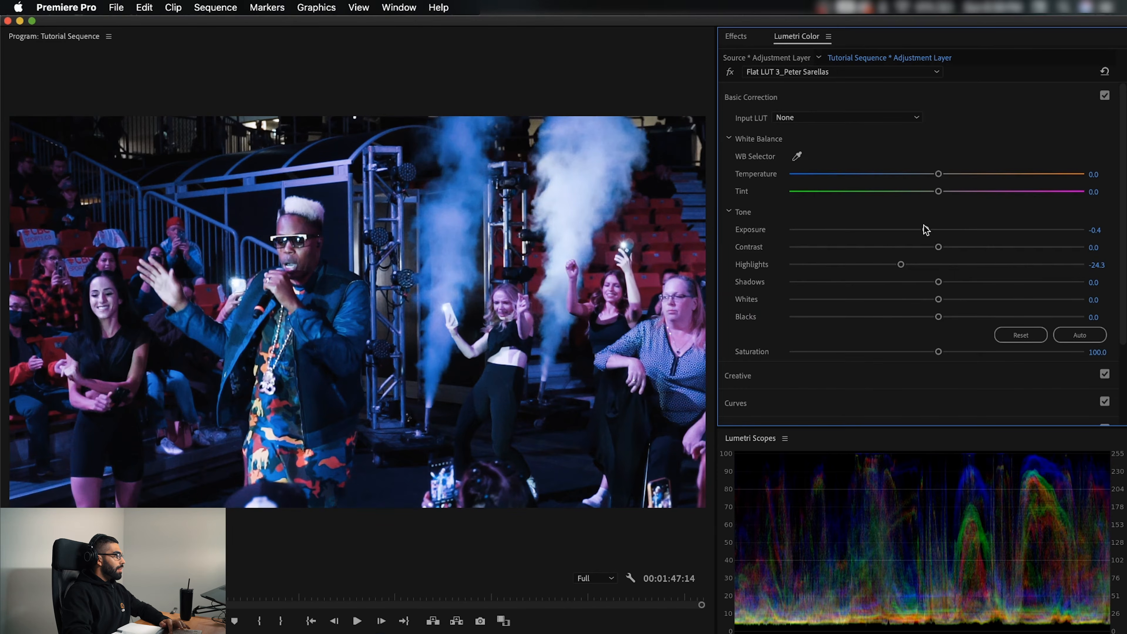
In the concert clip's Hue vs Hue curve, anchor the blue and cyan hues and pull the light blue between them down
{"action": "left_click", "coordinate": [737, 95]}
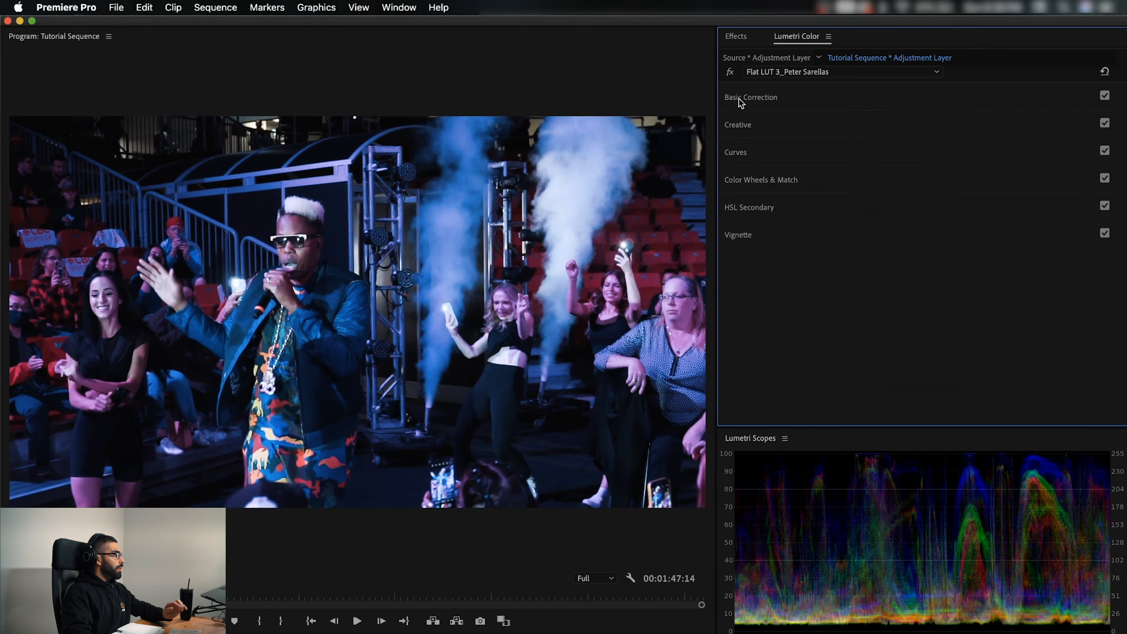
{"action": "left_click", "coordinate": [758, 158]}
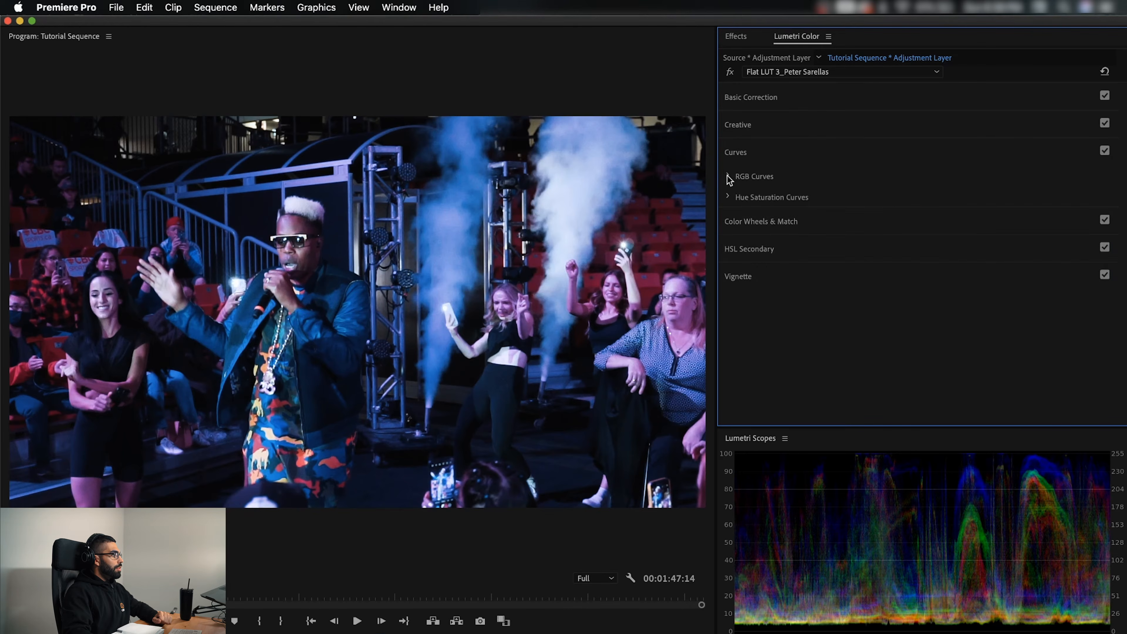
{"action": "left_click", "coordinate": [726, 199]}
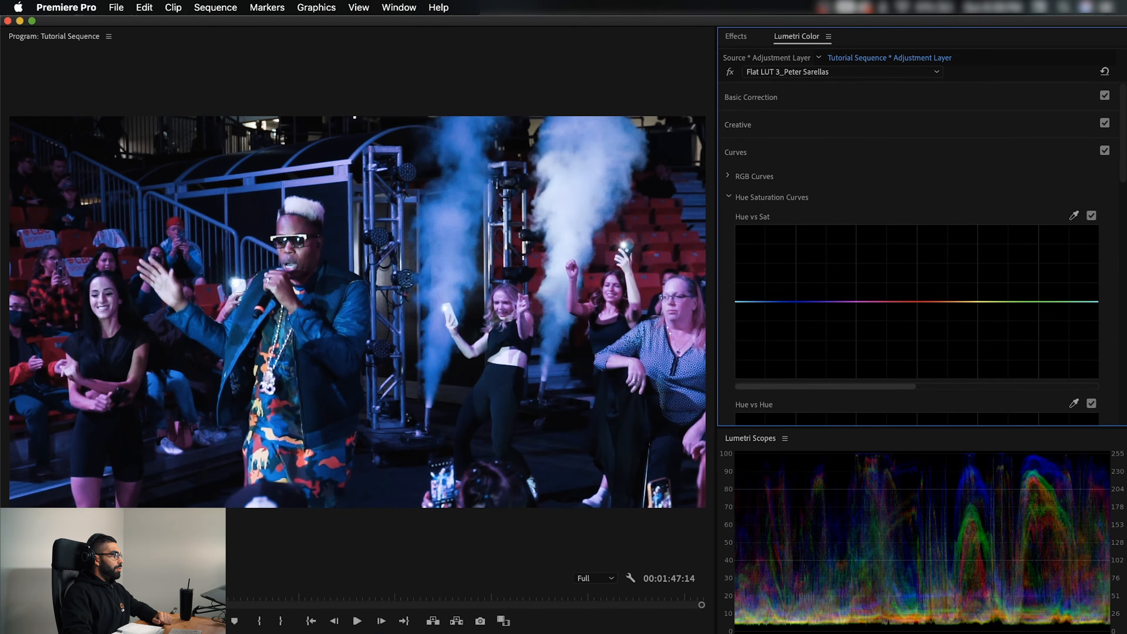
{"action": "left_click_drag", "start_coordinate": [1116, 161], "coordinate": [1117, 236]}
{"action": "left_click", "coordinate": [794, 238]}
{"action": "left_click", "coordinate": [1089, 238]}
{"action": "left_click_drag", "start_coordinate": [757, 240], "coordinate": [754, 264]}
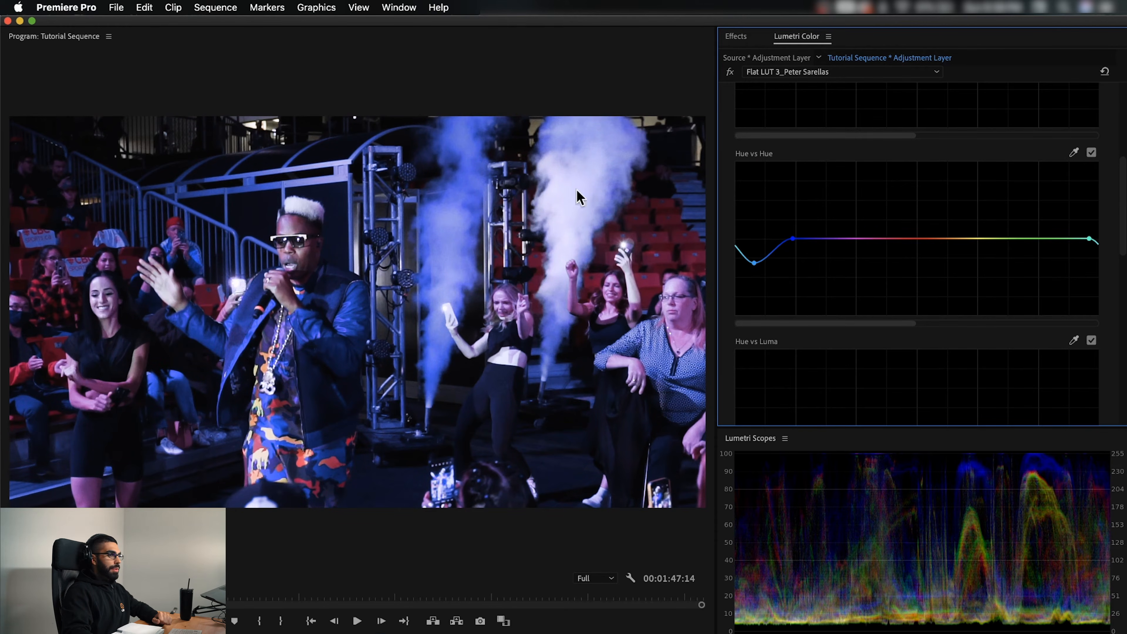
Compare the concert clip with and without its grade by repeatedly disabling and enabling the adjustment layer
{"action": "key", "text": "shift+super+e"}
{"action": "key", "text": "shift+super+e"}
{"action": "key", "text": "shift+super+e"}
{"action": "key", "text": "shift+super+e"}
{"action": "key", "text": "shift+super+e"}
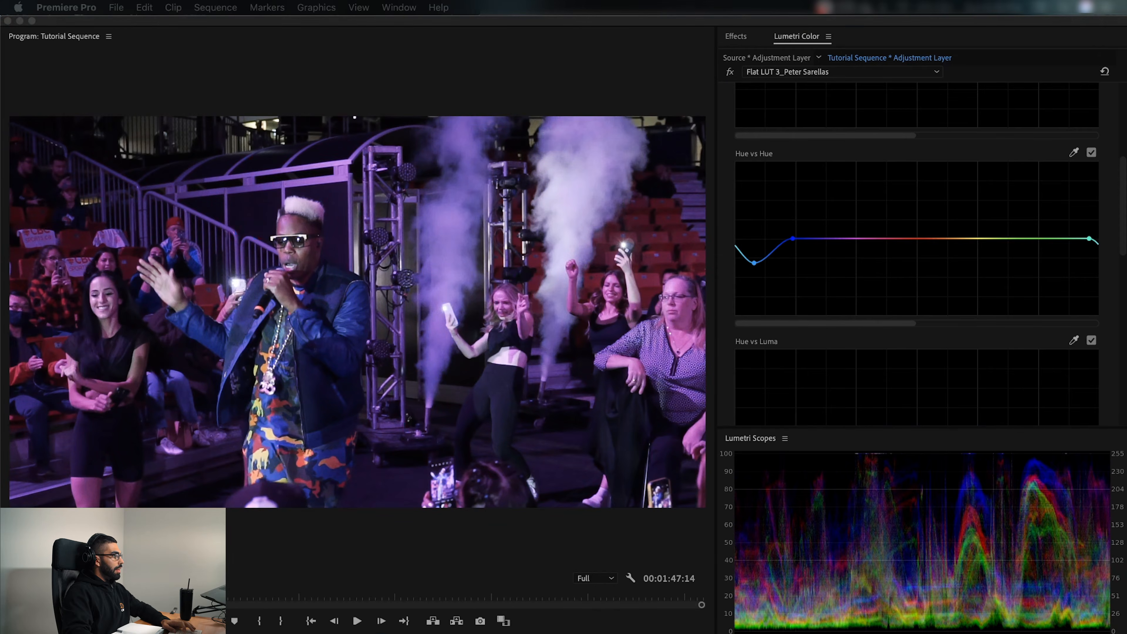
{"action": "key", "text": "shift+super+e"}
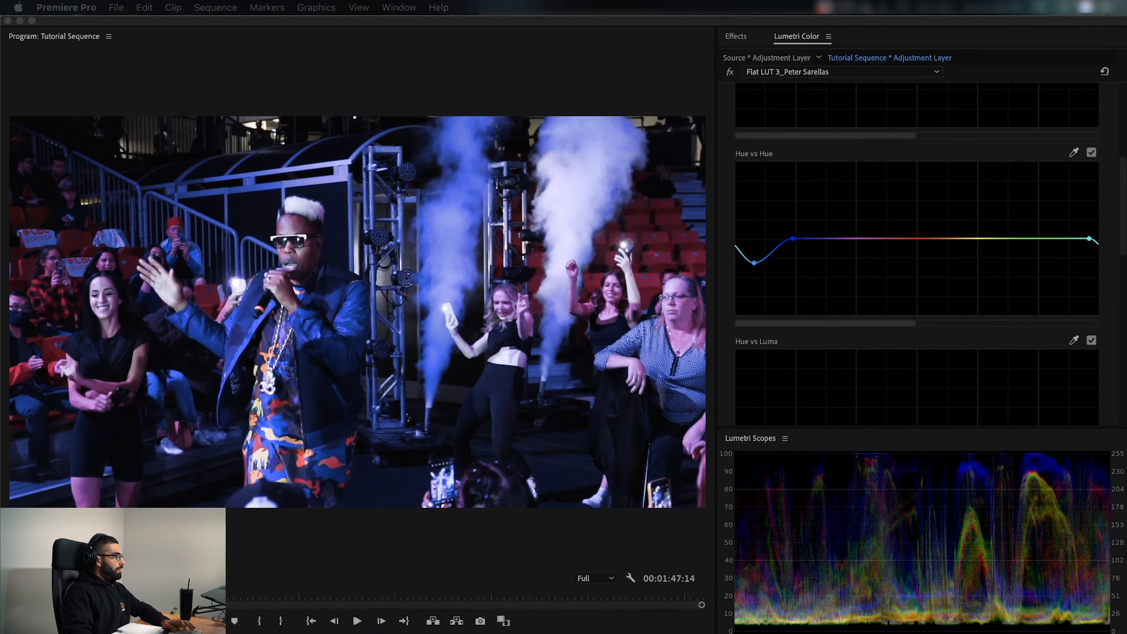
Soften the light-blue dip in the concert clip's Hue vs Hue curve and toggle that curve
{"action": "left_click", "coordinate": [754, 264]}
{"action": "mouse_move", "coordinate": [754, 265]}
{"action": "left_mouse_down"}
{"action": "mouse_move", "coordinate": [754, 310]}
{"action": "mouse_move", "coordinate": [750, 247]}
{"action": "left_mouse_up"}
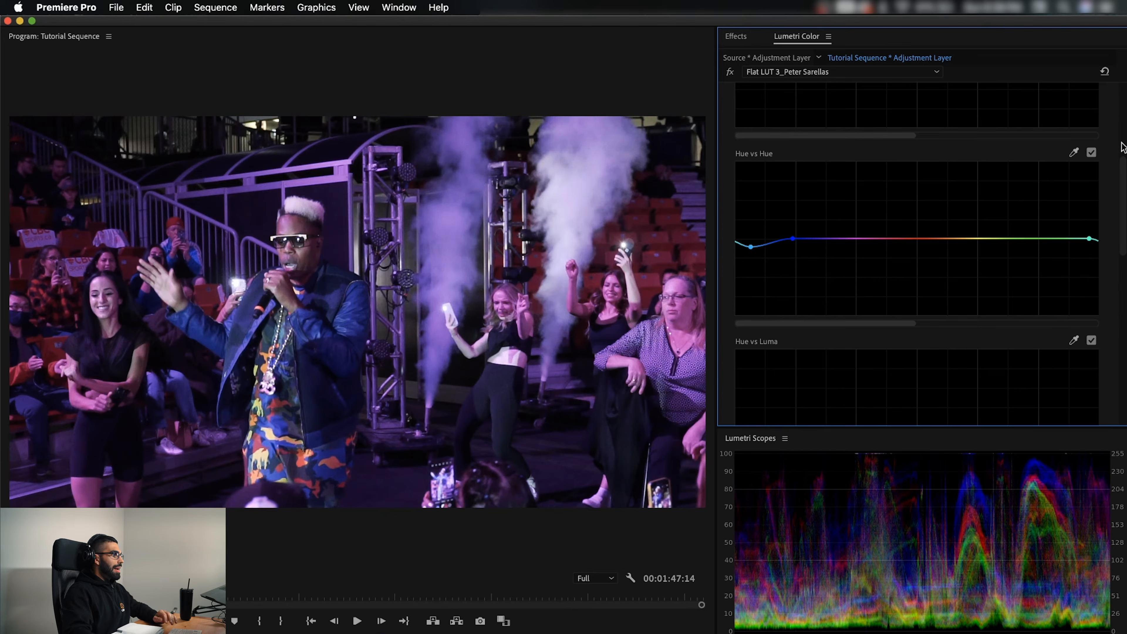
{"action": "left_click", "coordinate": [1094, 153]}
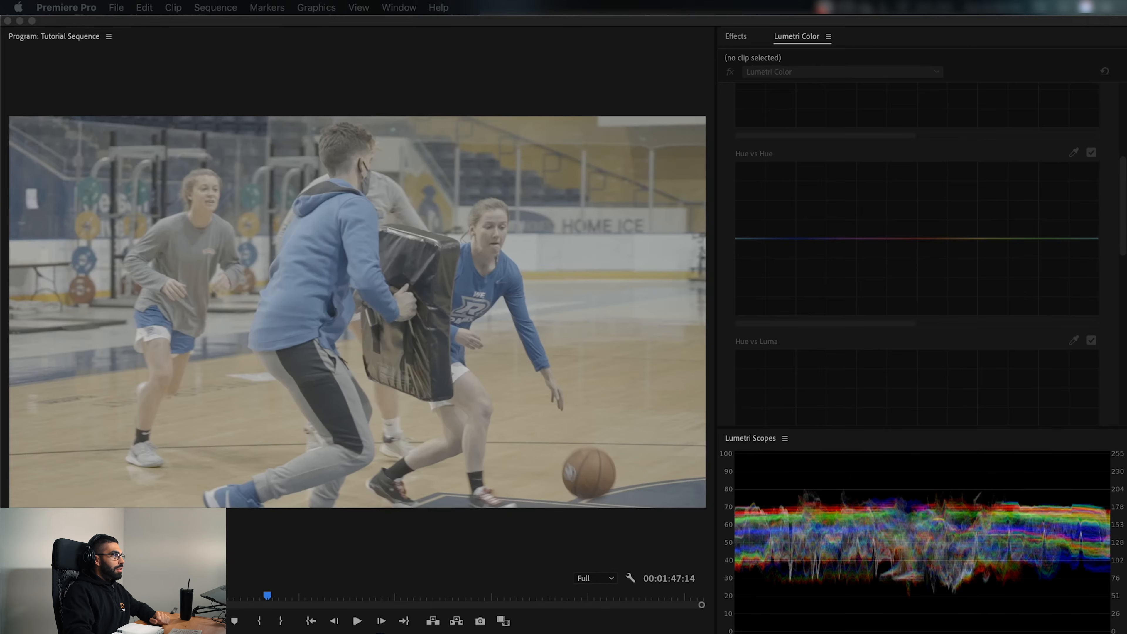
Search the effects for the custom LUT presets and apply Log LUT 2 to the basketball clip's adjustment layer
{"action": "left_click", "coordinate": [740, 36]}
{"action": "left_click", "coordinate": [772, 54]}
{"action": "type", "text": "peter"}
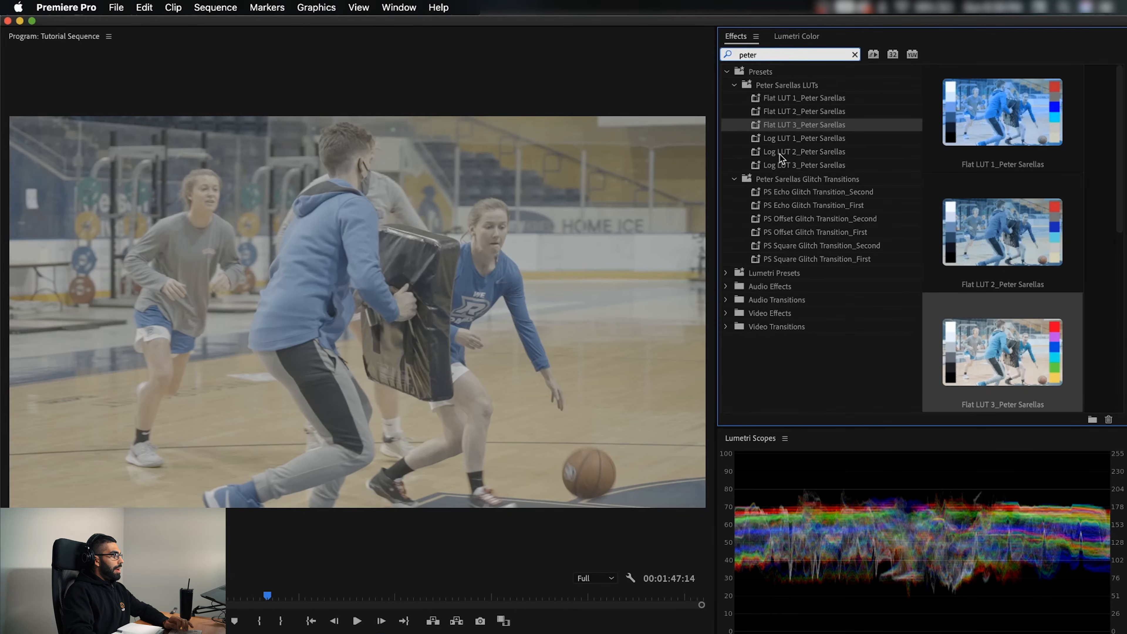
{"action": "left_click", "coordinate": [778, 151]}
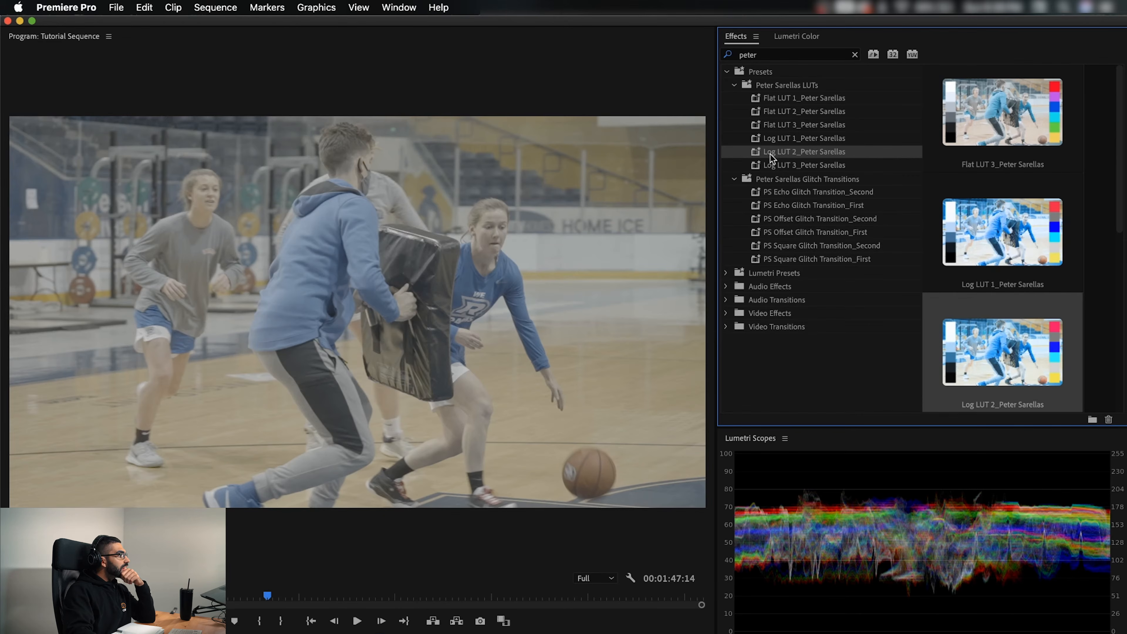
{"action": "left_click_drag", "start_coordinate": [776, 152], "coordinate": [443, 633]}
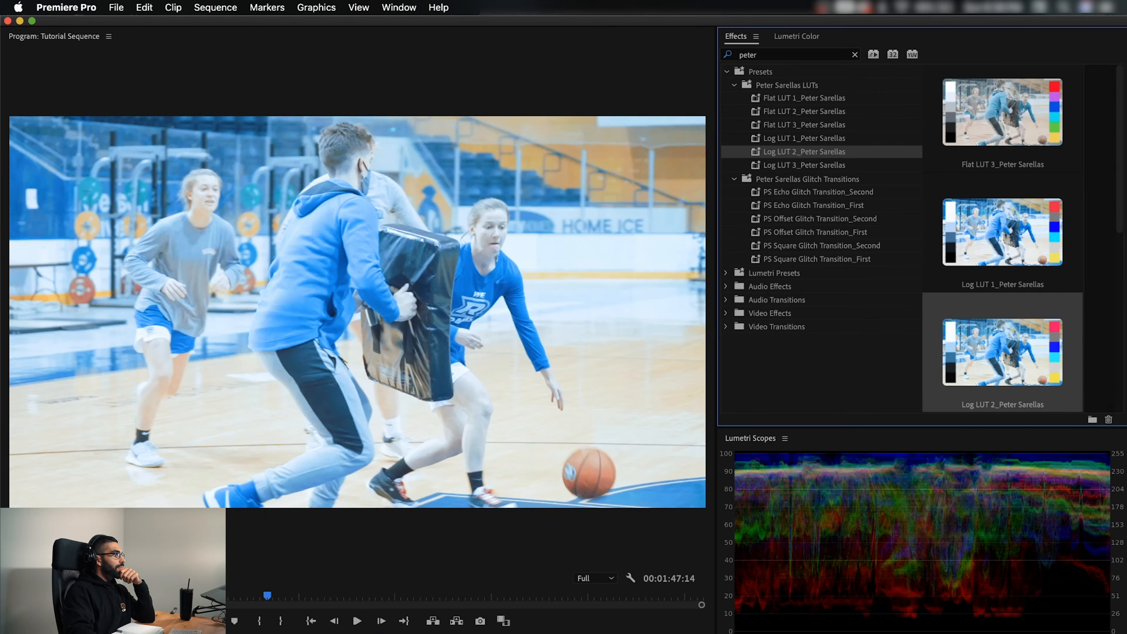
In the basketball clip's Basic Correction, set temperature to 18.4, exposure to -0.9, contrast to 87.3 and shadows to 17.9
{"action": "left_click", "coordinate": [798, 37]}
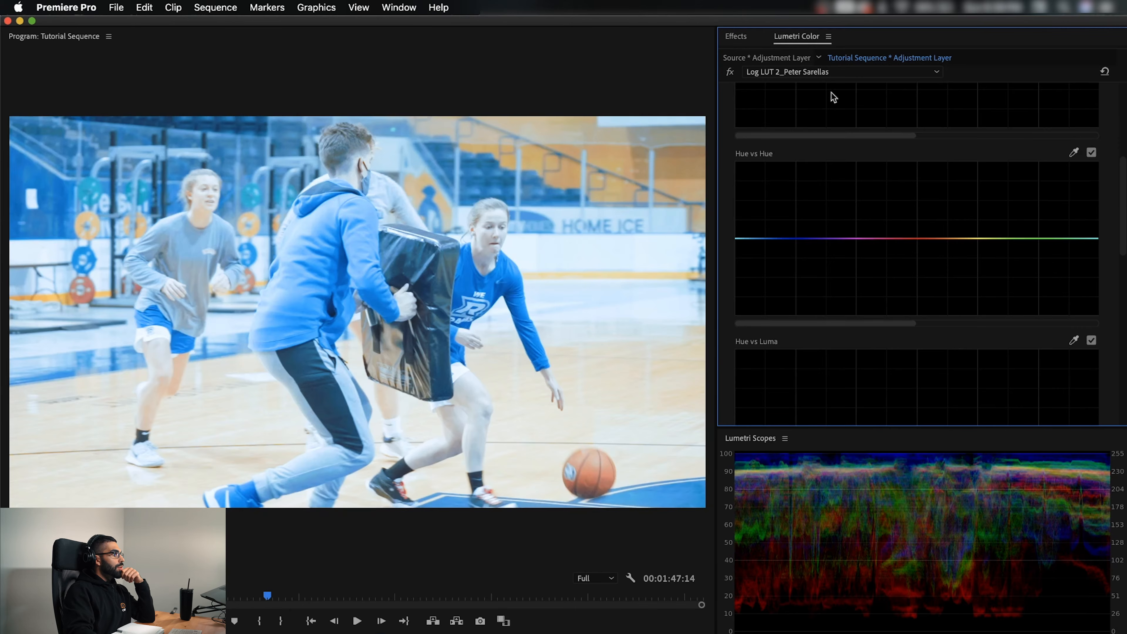
{"action": "scroll", "coordinate": [843, 178], "scroll_direction": "up", "scroll_amount": 2}
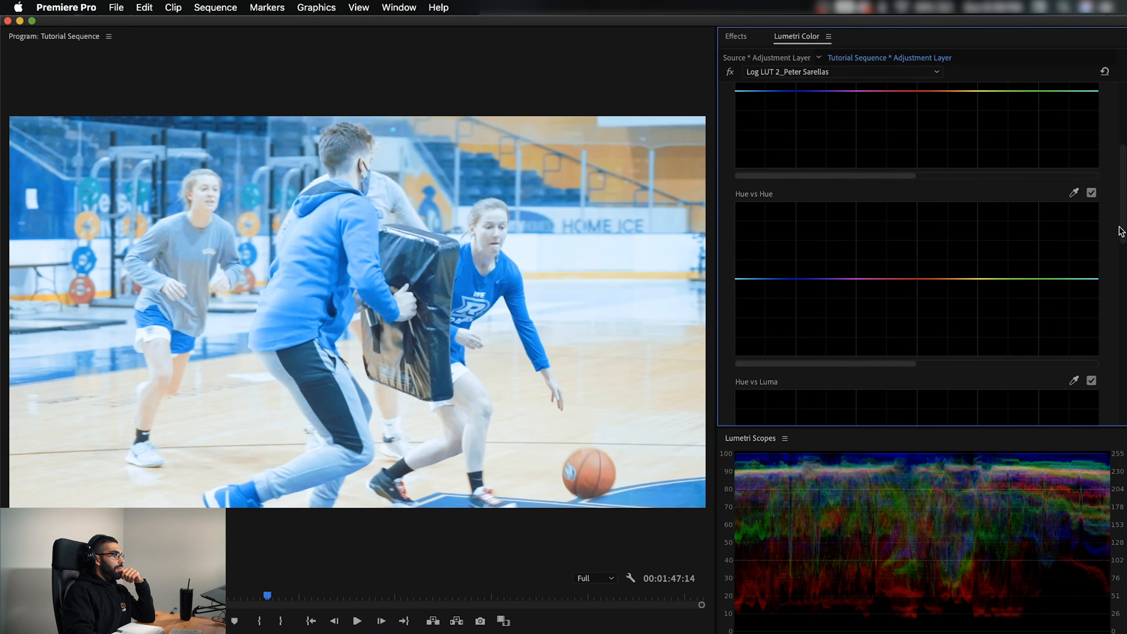
{"action": "scroll", "coordinate": [1122, 231], "scroll_direction": "up", "scroll_amount": 5}
{"action": "left_click", "coordinate": [767, 152]}
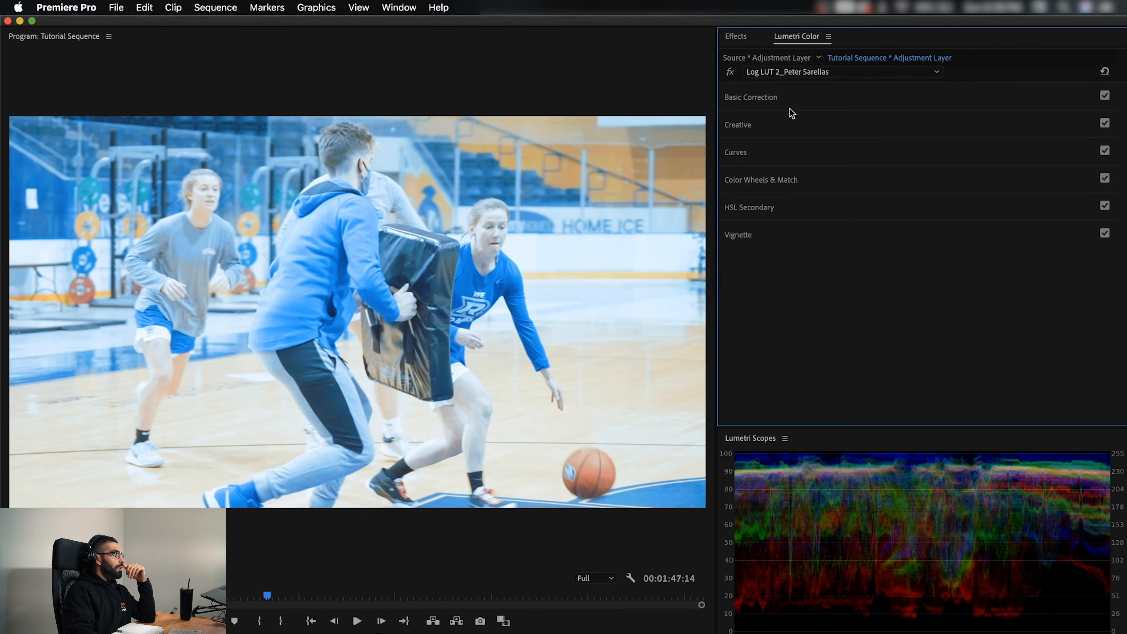
{"action": "left_click", "coordinate": [794, 98]}
{"action": "left_click_drag", "start_coordinate": [938, 174], "coordinate": [966, 177]}
{"action": "left_click_drag", "start_coordinate": [937, 230], "coordinate": [908, 230]}
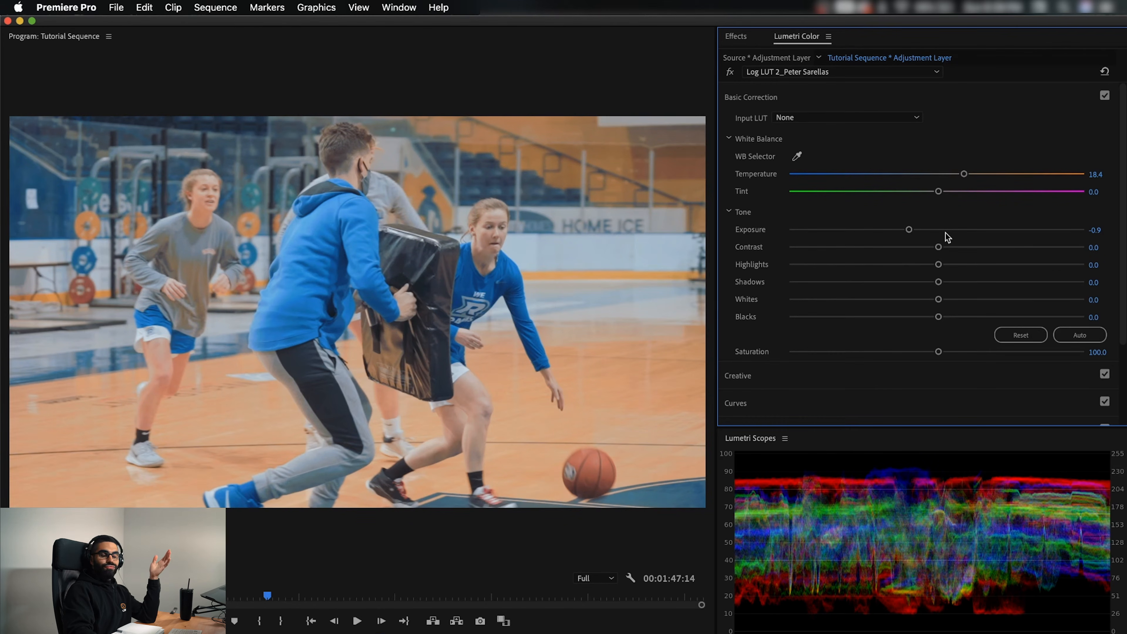
{"action": "left_click_drag", "start_coordinate": [938, 246], "coordinate": [1067, 247]}
{"action": "left_click_drag", "start_coordinate": [938, 283], "coordinate": [964, 289]}
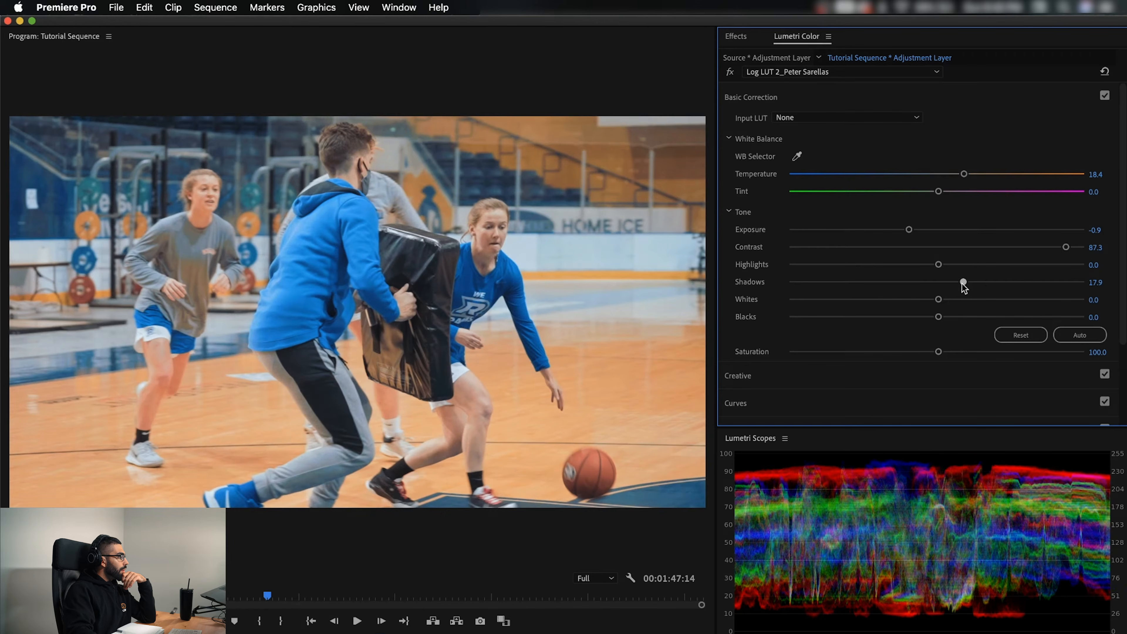
In the basketball clip's Hue vs Hue curve, anchor the magenta and yellow hues and raise the red between them slightly
{"action": "left_click_drag", "start_coordinate": [1120, 160], "coordinate": [1119, 249]}
{"action": "left_click", "coordinate": [792, 299]}
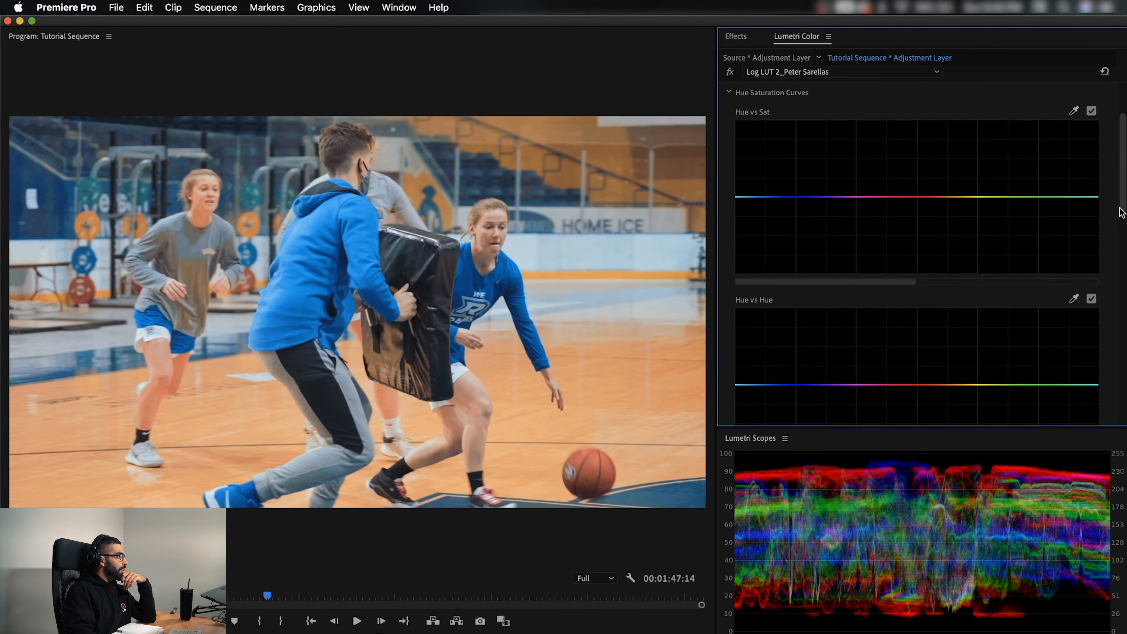
{"action": "left_click_drag", "start_coordinate": [1121, 213], "coordinate": [1100, 253]}
{"action": "left_click", "coordinate": [863, 276]}
{"action": "left_click", "coordinate": [982, 275]}
{"action": "left_click_drag", "start_coordinate": [918, 275], "coordinate": [920, 272]}
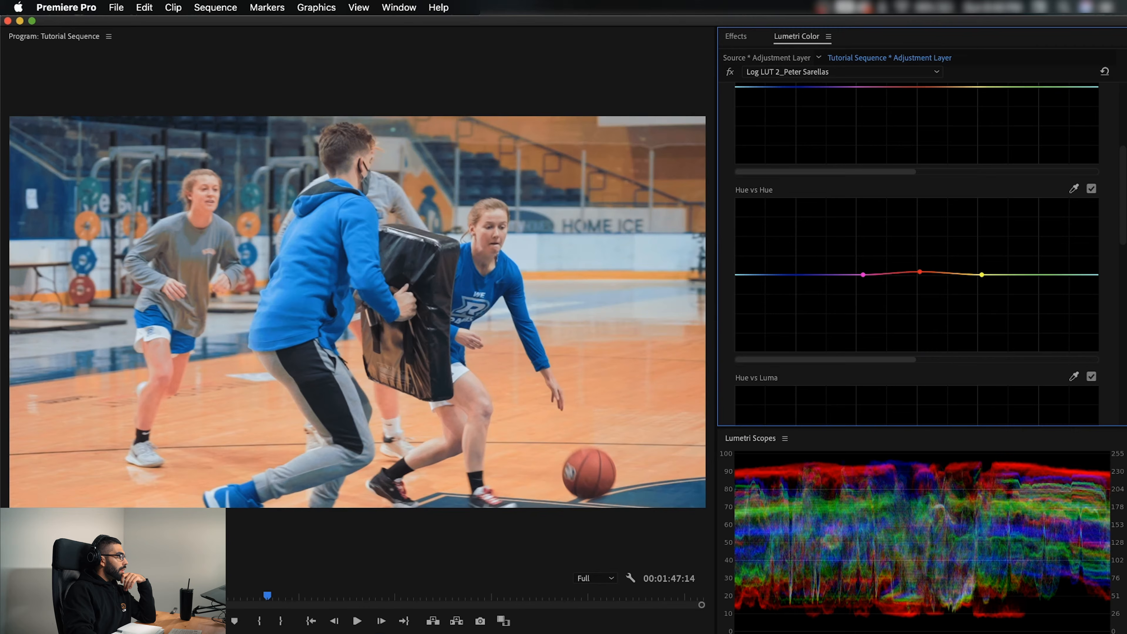
In the Hue vs Sat curve, anchor magenta and yellow and pull the red between them down to desaturate the orange tones
{"action": "left_click_drag", "start_coordinate": [1122, 226], "coordinate": [1123, 184]}
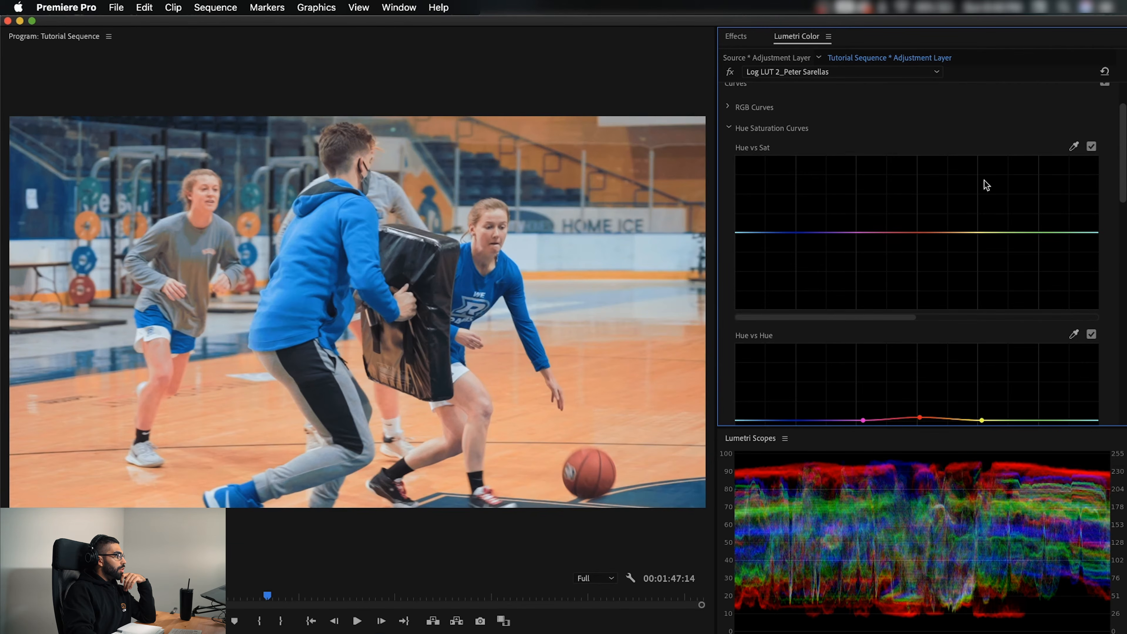
{"action": "left_click", "coordinate": [863, 232]}
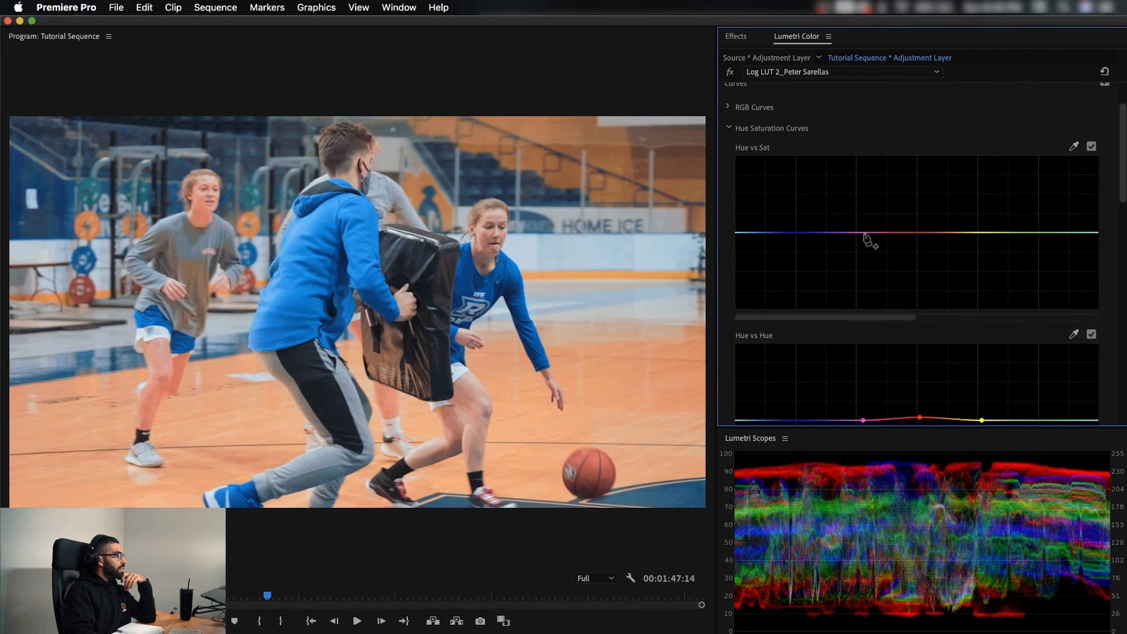
{"action": "left_click", "coordinate": [969, 233]}
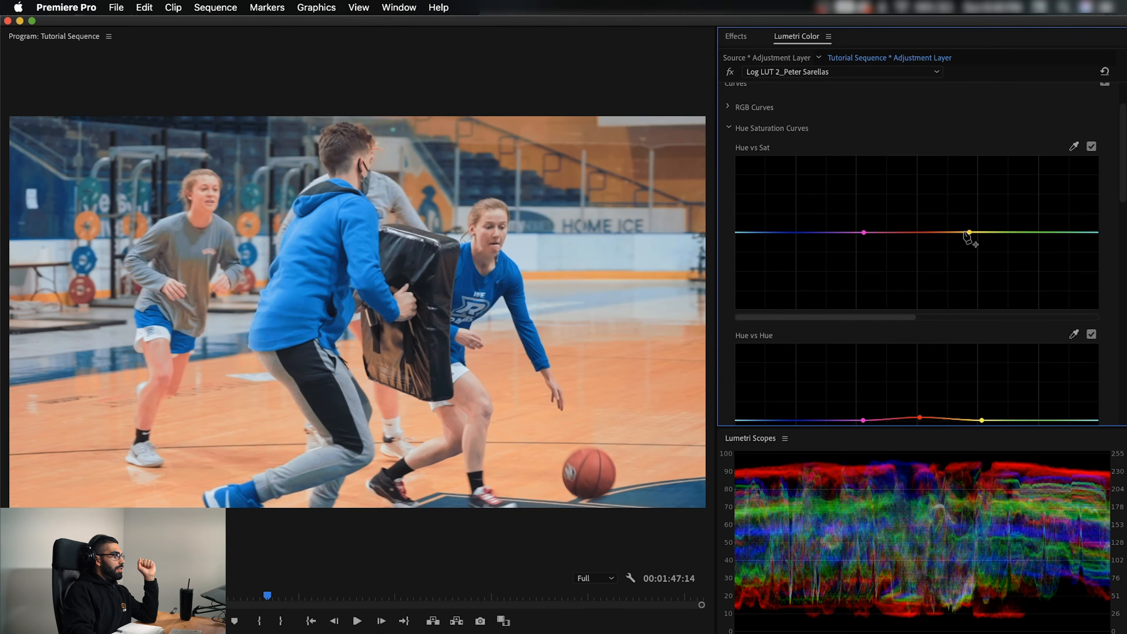
{"action": "left_click_drag", "start_coordinate": [917, 233], "coordinate": [919, 258]}
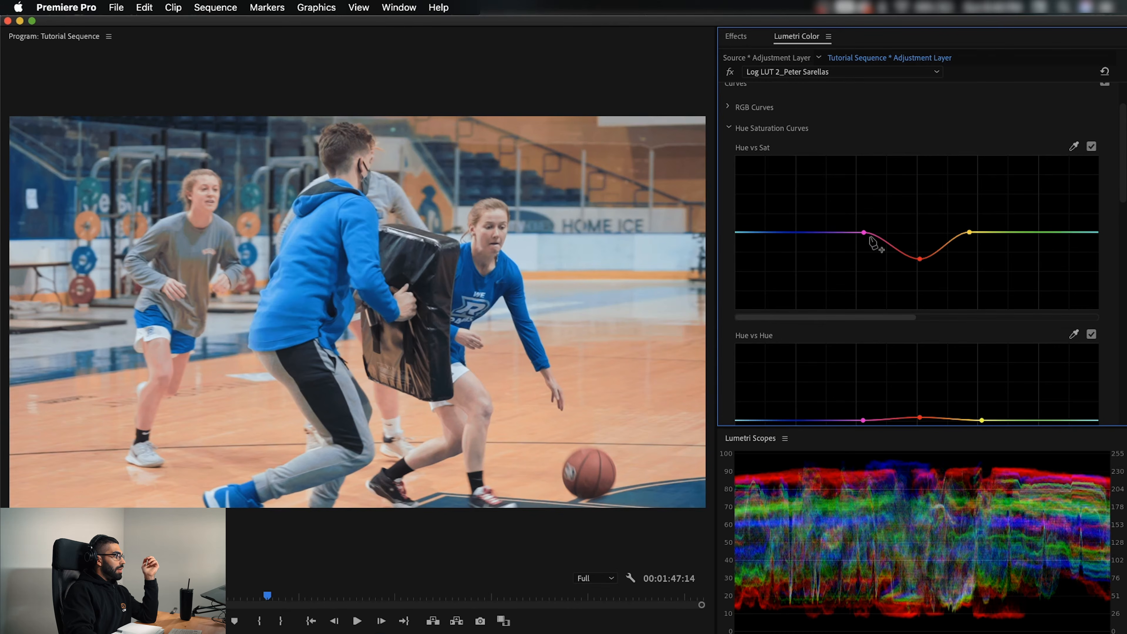
In the Hue vs Sat curve, anchor cyan and purple and raise the blue between them slightly for more saturation
{"action": "left_click", "coordinate": [831, 234]}
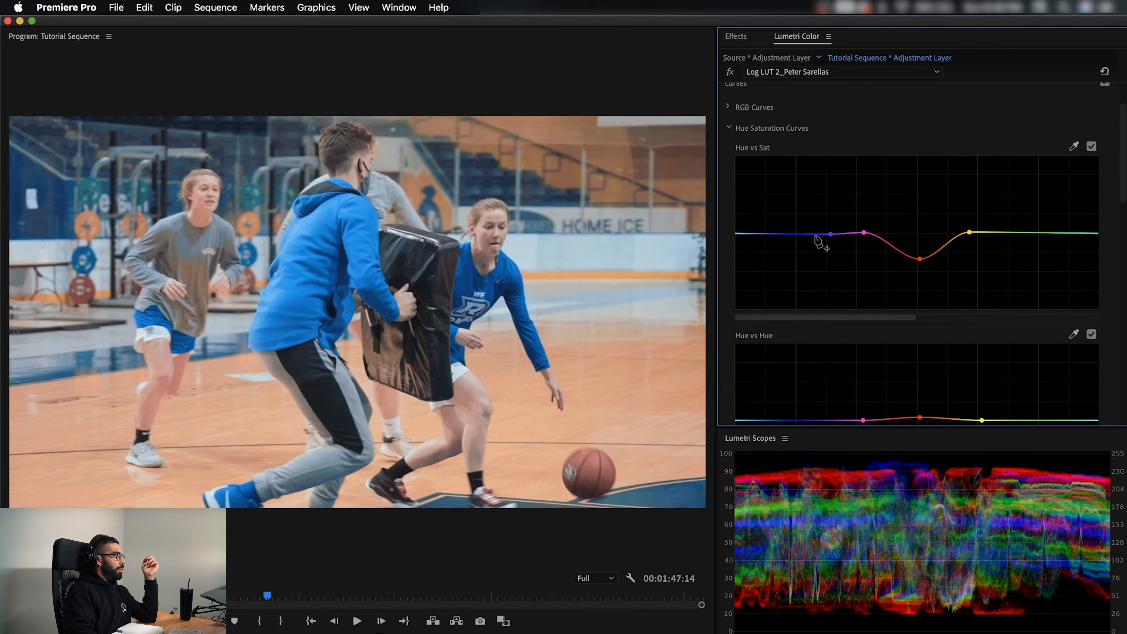
{"action": "left_click", "coordinate": [742, 234]}
{"action": "left_click", "coordinate": [831, 234]}
{"action": "left_click_drag", "start_coordinate": [829, 236], "coordinate": [828, 236]}
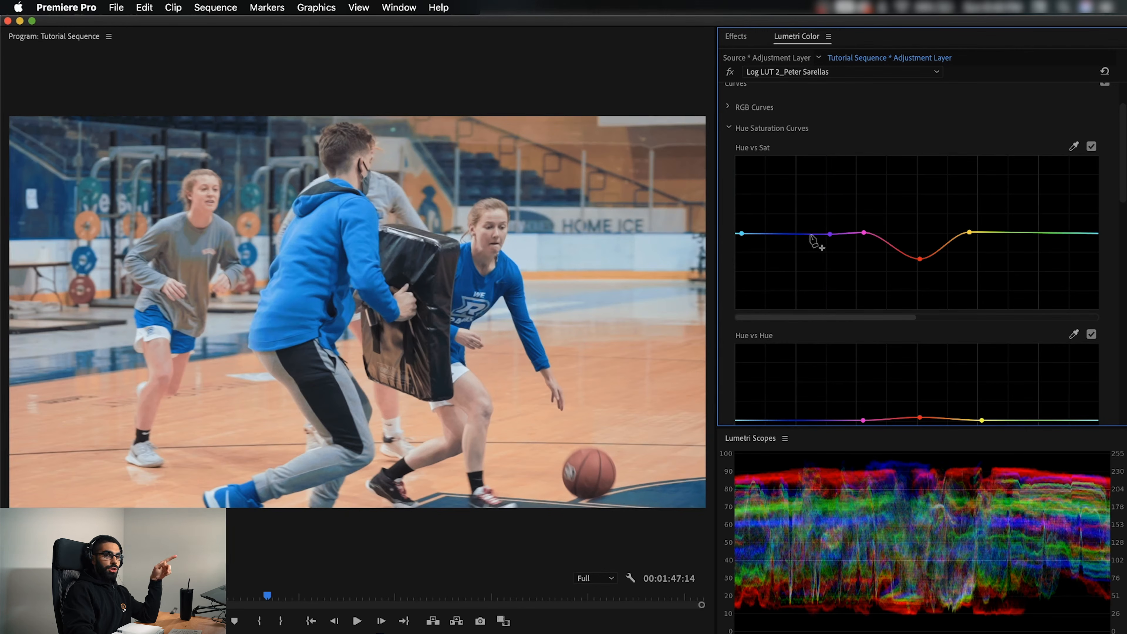
{"action": "left_click_drag", "start_coordinate": [786, 234], "coordinate": [786, 221]}
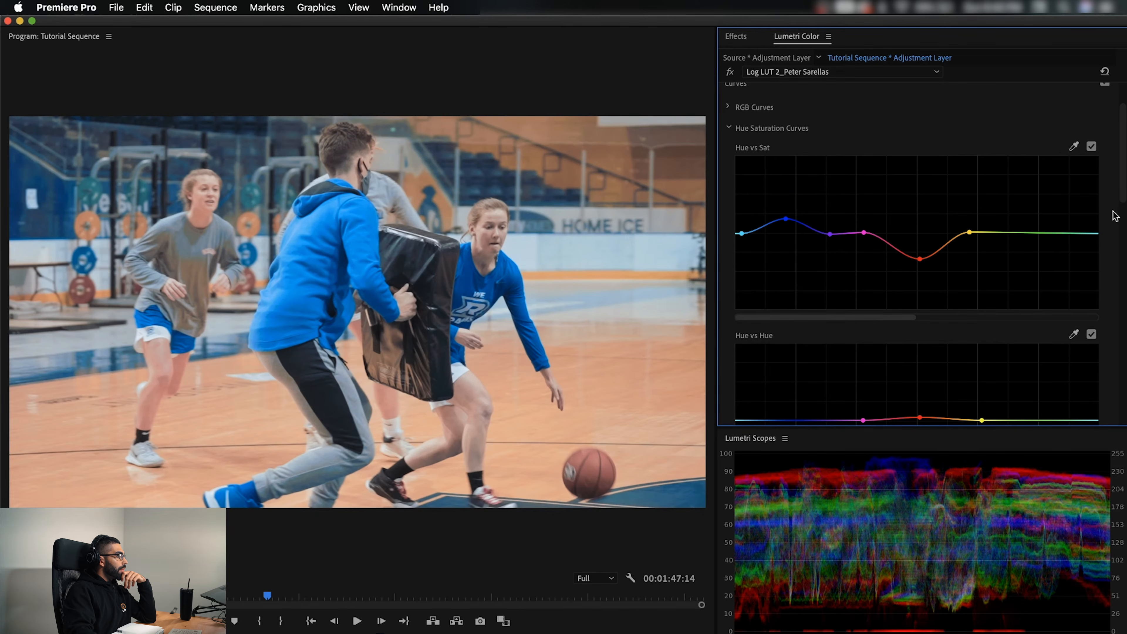
In the Hue vs Hue curve, anchor blue-violet and cyan, lower the blue between them slightly, and go to the previous edit point
{"action": "scroll", "coordinate": [887, 312], "scroll_direction": "down", "scroll_amount": 3}
{"action": "left_click", "coordinate": [812, 350]}
{"action": "left_click", "coordinate": [1088, 350]}
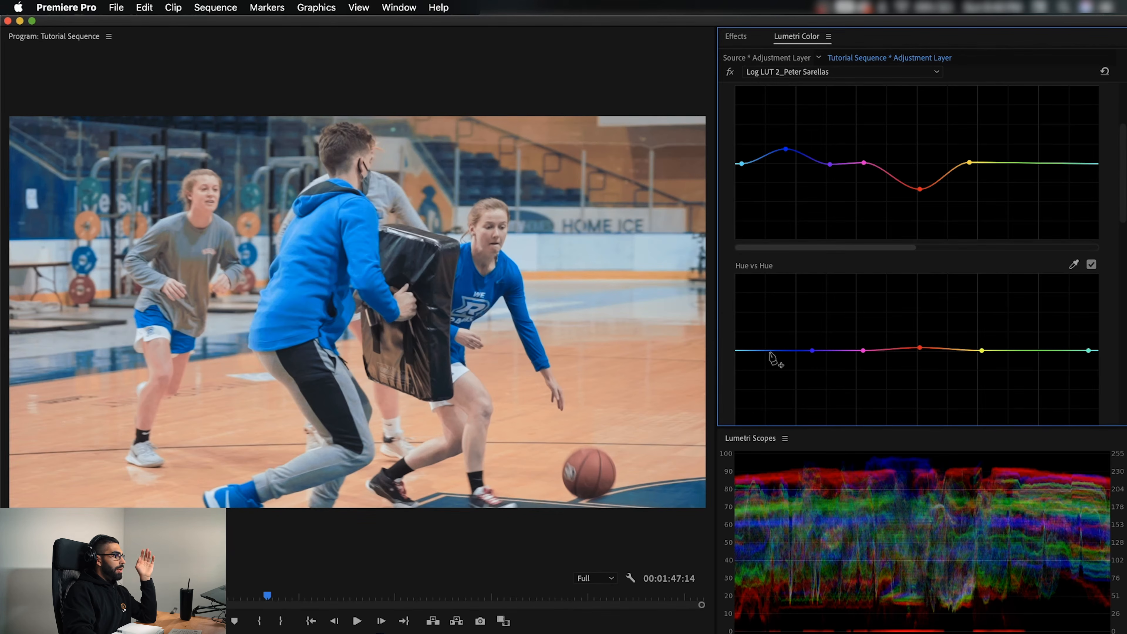
{"action": "left_click_drag", "start_coordinate": [771, 351], "coordinate": [773, 355]}
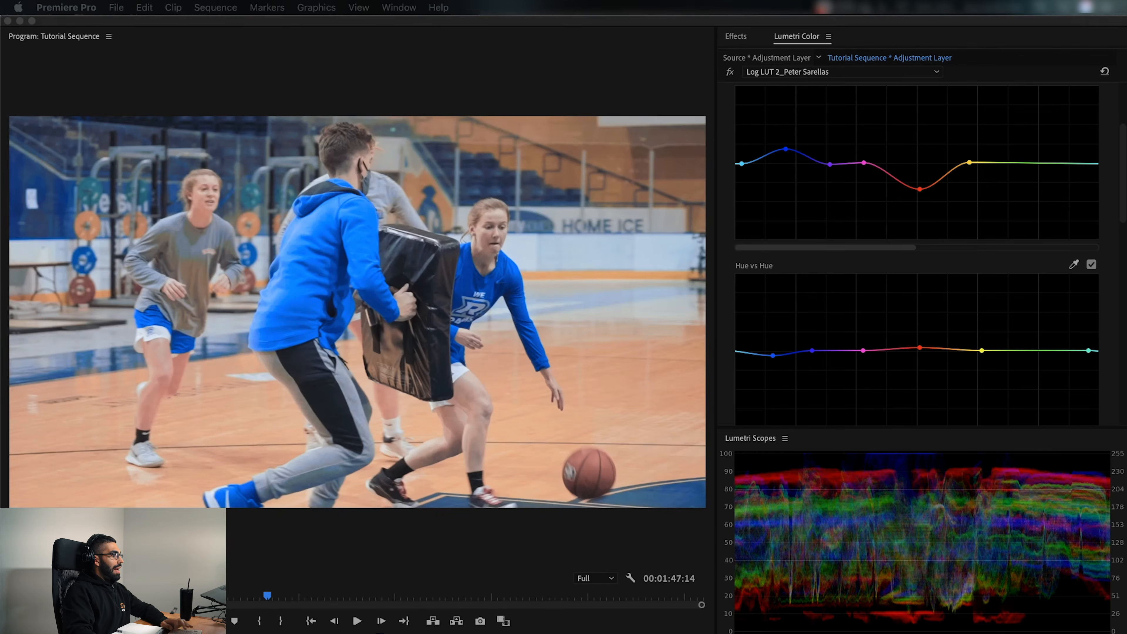
{"action": "key", "text": "Up"}
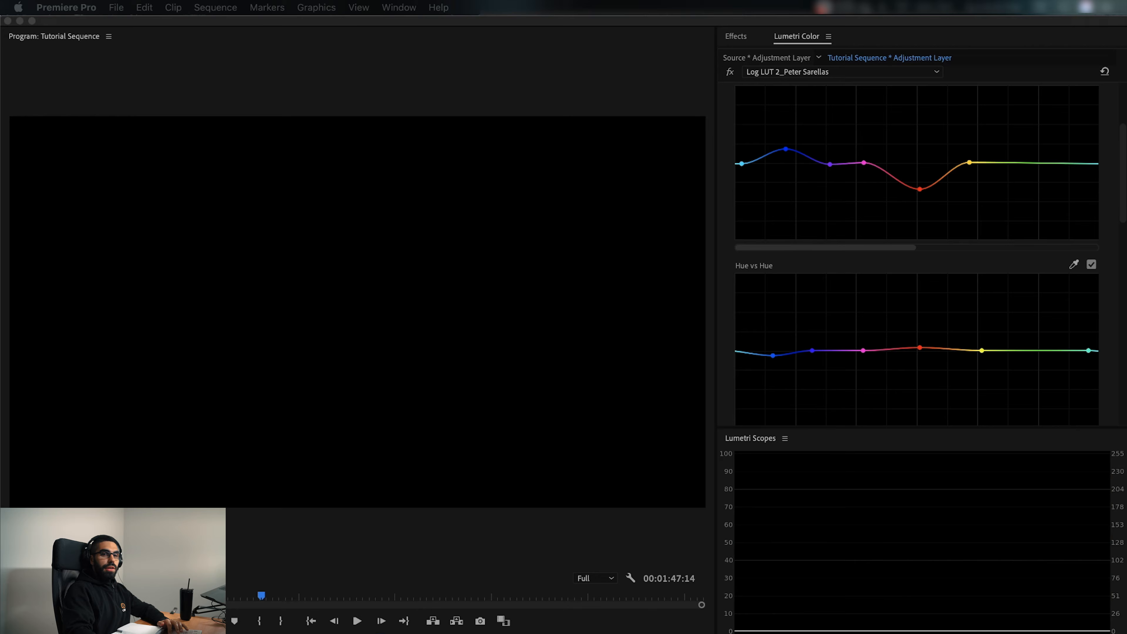